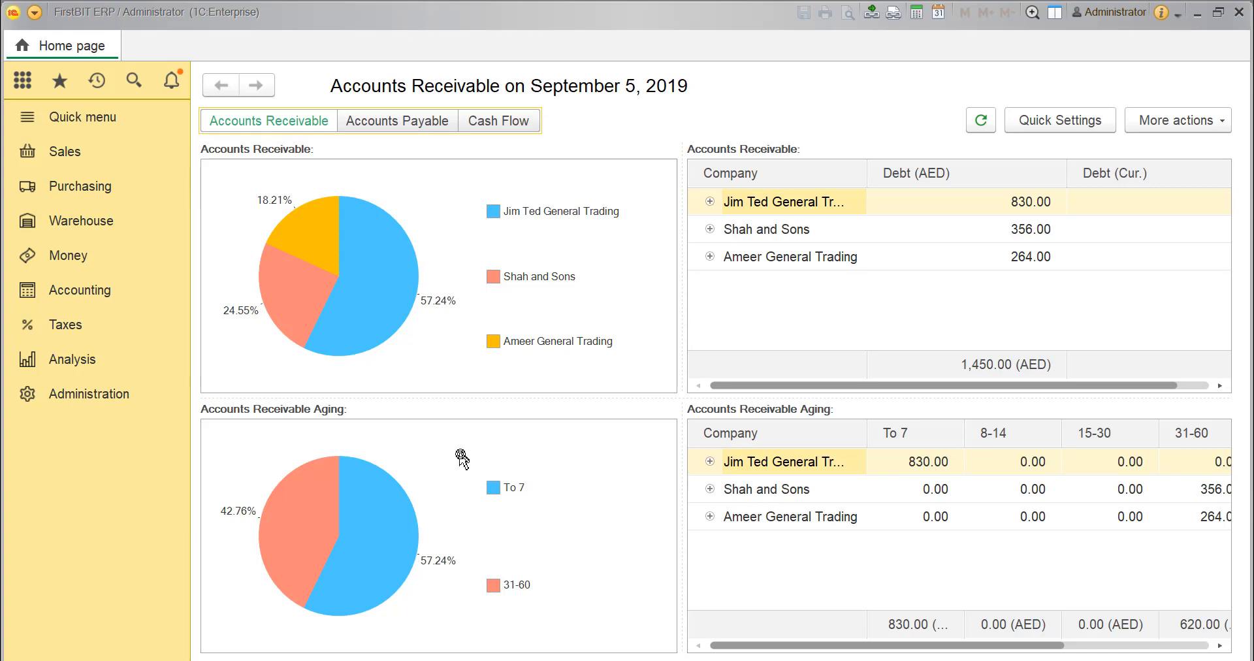
Enable Receive Goods for Processing as Subcontractor in the Purchasing and Warehouse administration settings.
{"action": "left_click", "coordinate": [110, 391]}
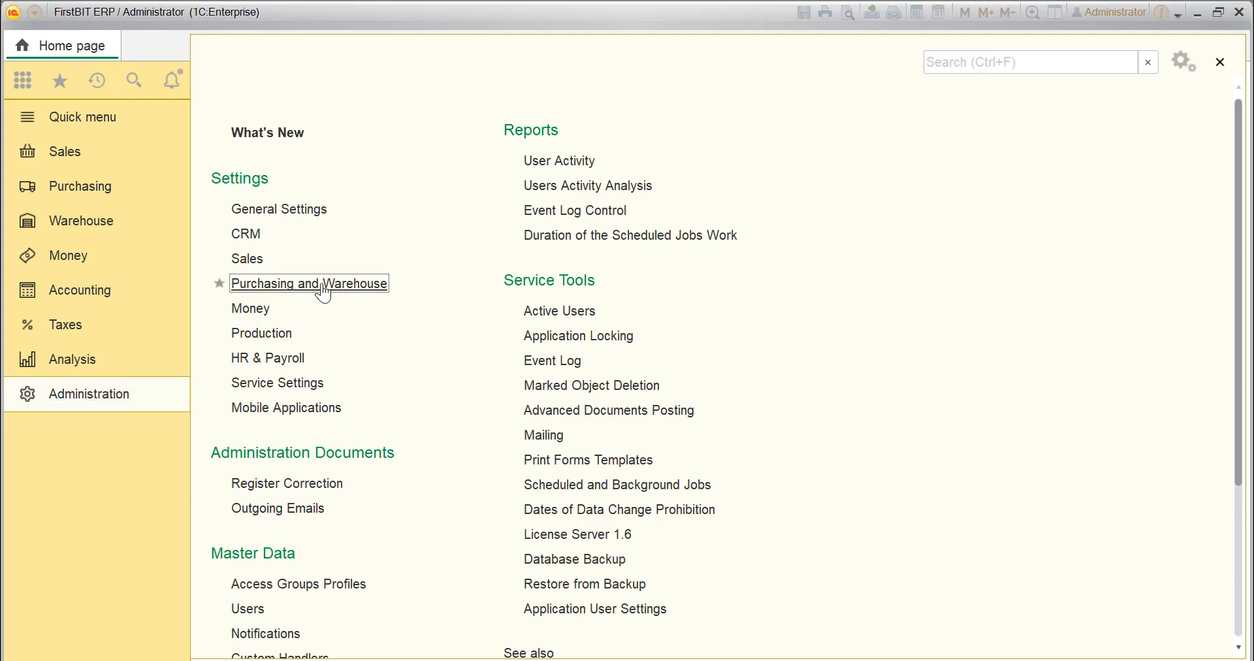
{"action": "left_click", "coordinate": [310, 283]}
{"action": "scroll", "coordinate": [210, 465], "scroll_direction": "down", "scroll_amount": 6}
{"action": "left_click", "coordinate": [207, 463]}
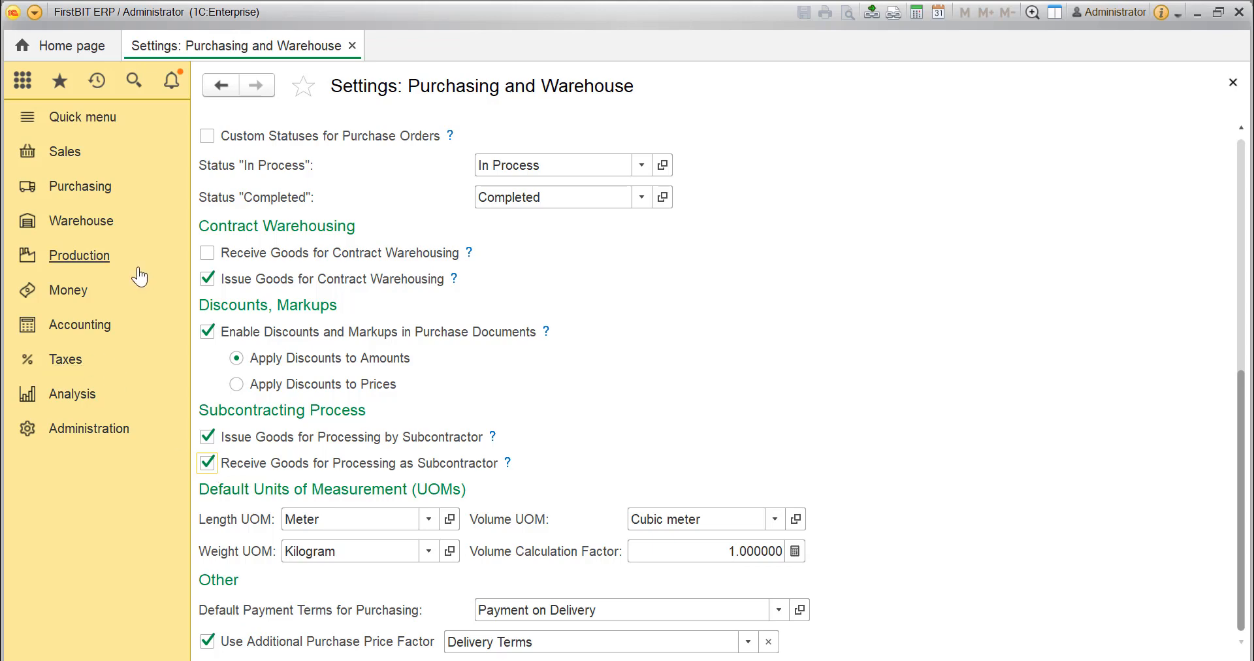
{"action": "scroll", "coordinate": [237, 263], "scroll_direction": "up", "scroll_amount": 4}
{"action": "scroll", "coordinate": [237, 263], "scroll_direction": "up", "scroll_amount": 2}
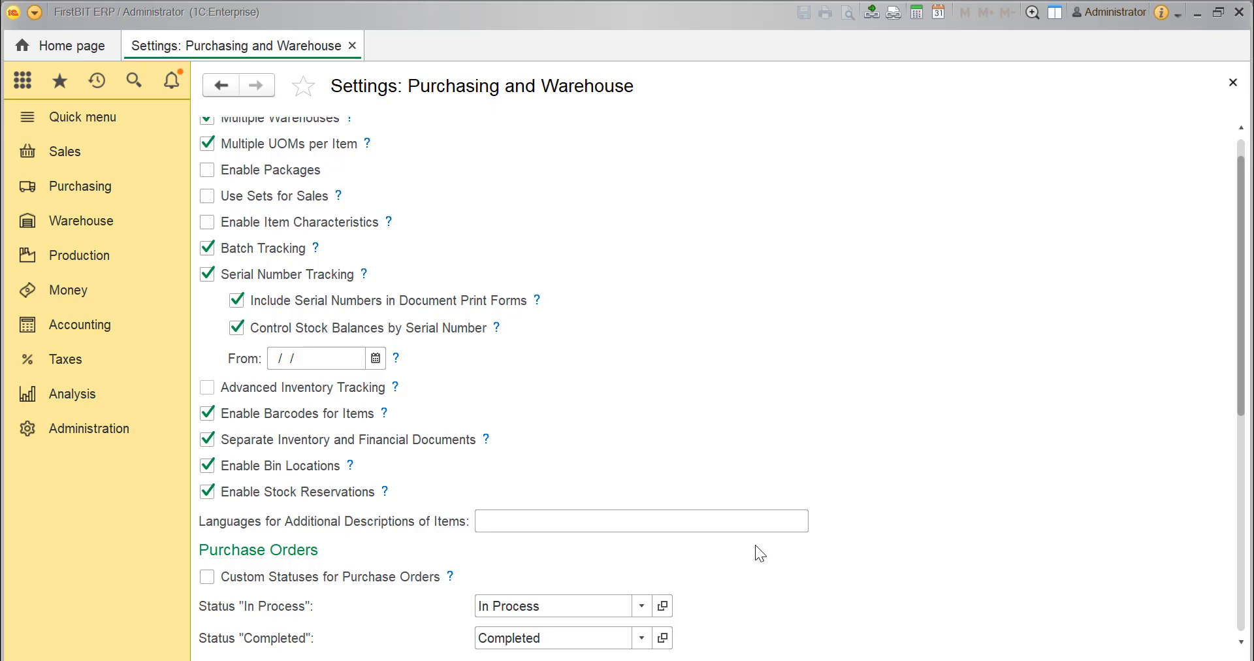
Create a new received invoice in Purchasing with the transaction type Receipt for Safe Custody.
{"action": "left_click", "coordinate": [66, 187]}
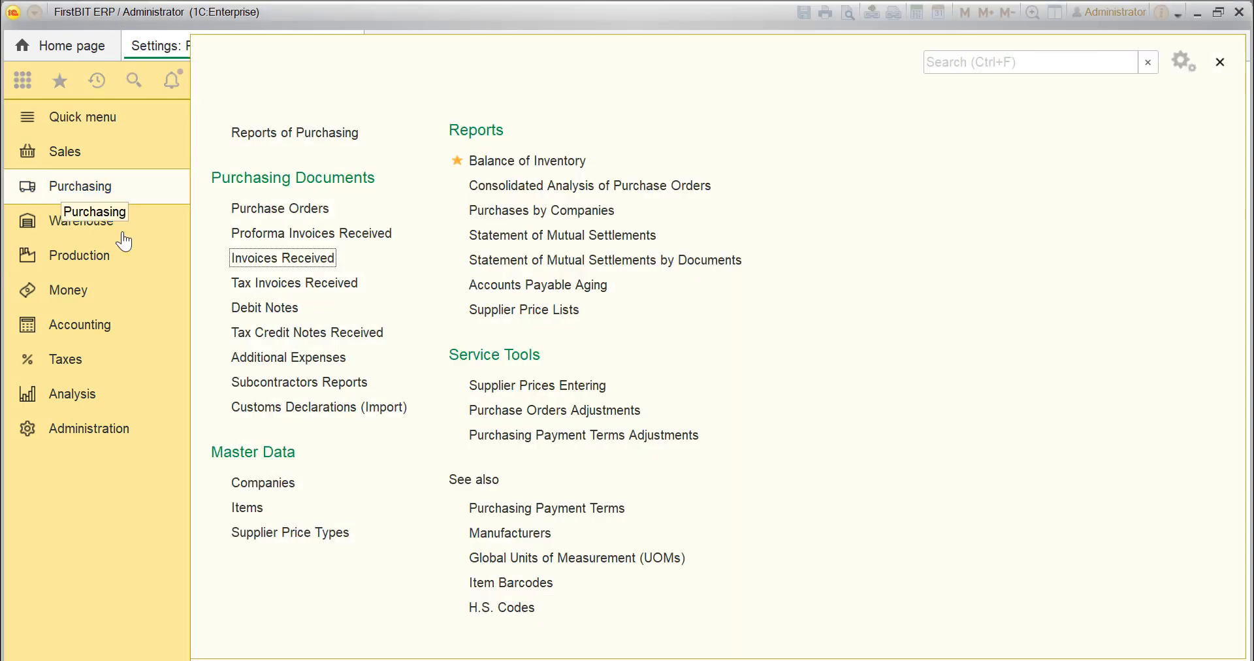
{"action": "left_click", "coordinate": [274, 260]}
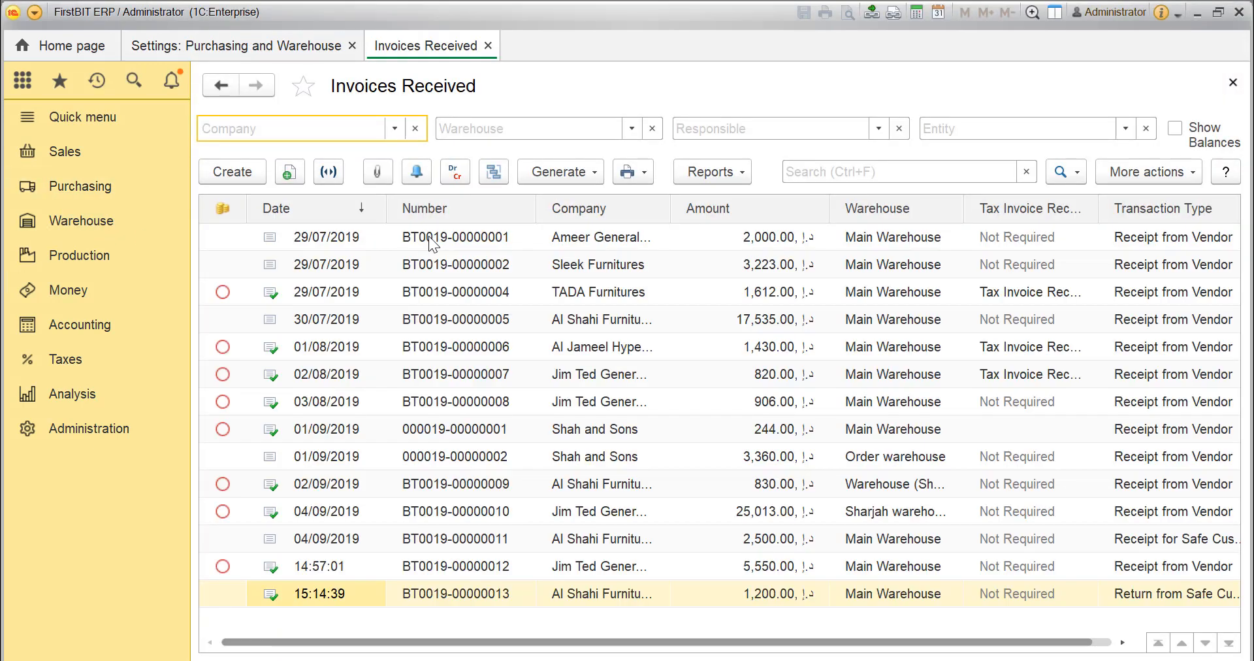
{"action": "left_click", "coordinate": [246, 170]}
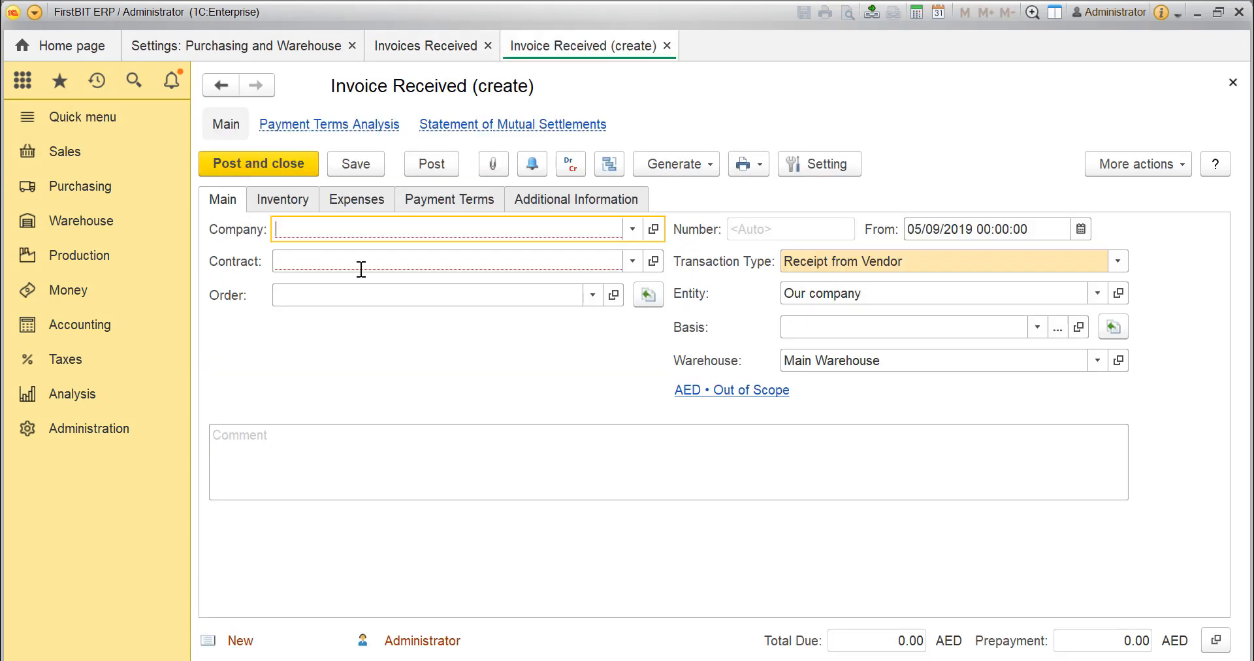
{"action": "left_click", "coordinate": [914, 258]}
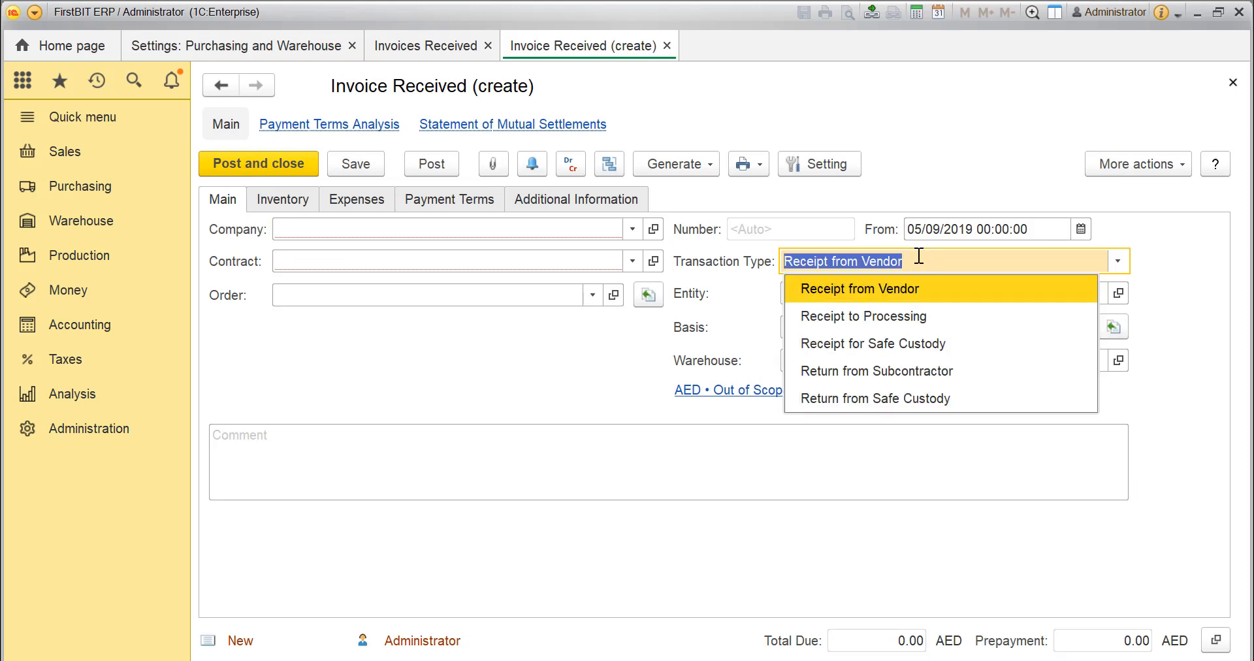
{"action": "left_click", "coordinate": [912, 342]}
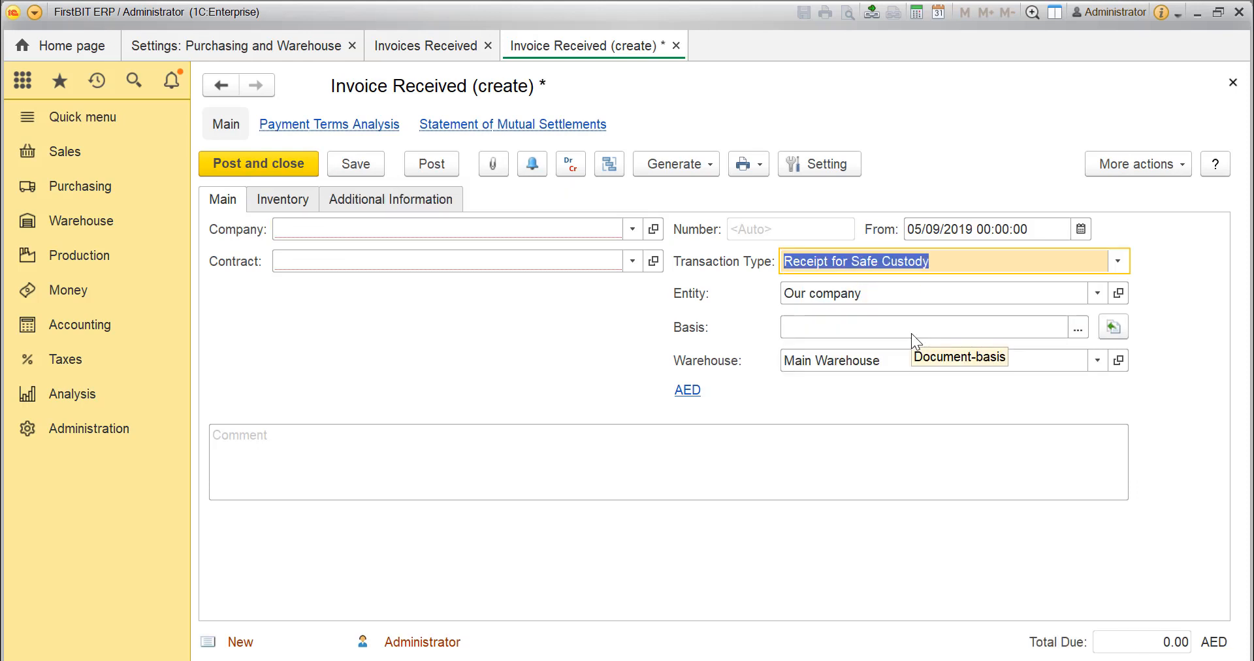
Set the received invoice's entity to BIT Technologies and its company to Habeeb Storage.
{"action": "left_click", "coordinate": [869, 362]}
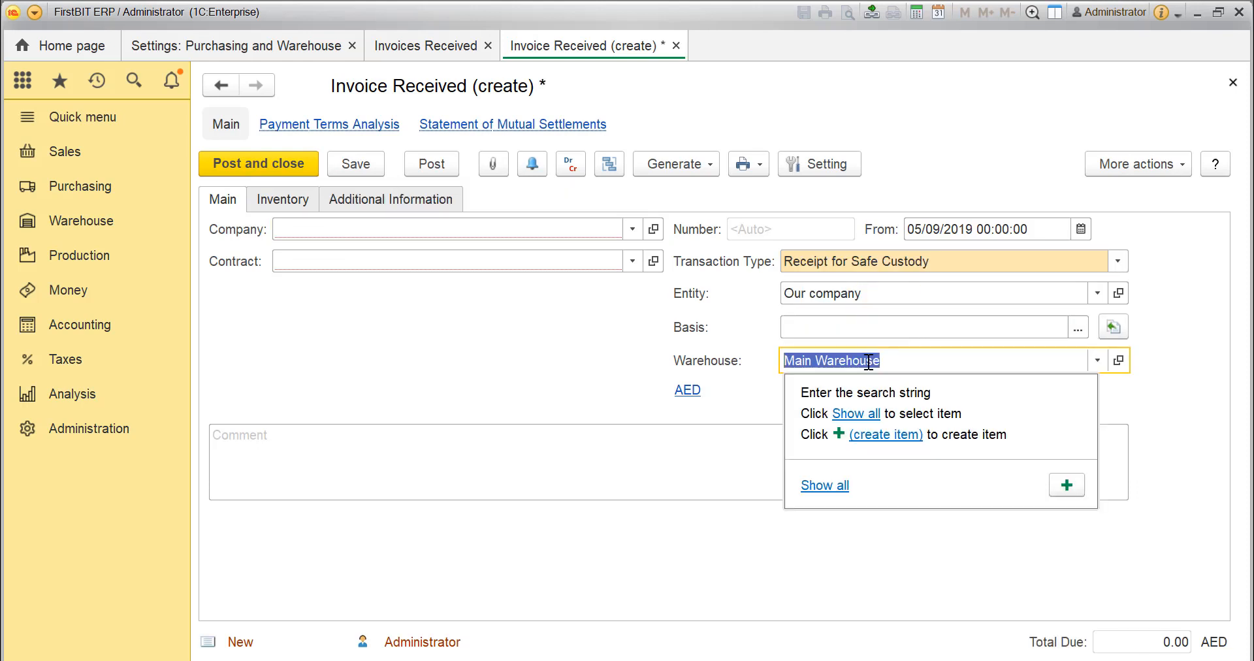
{"action": "left_click", "coordinate": [824, 294]}
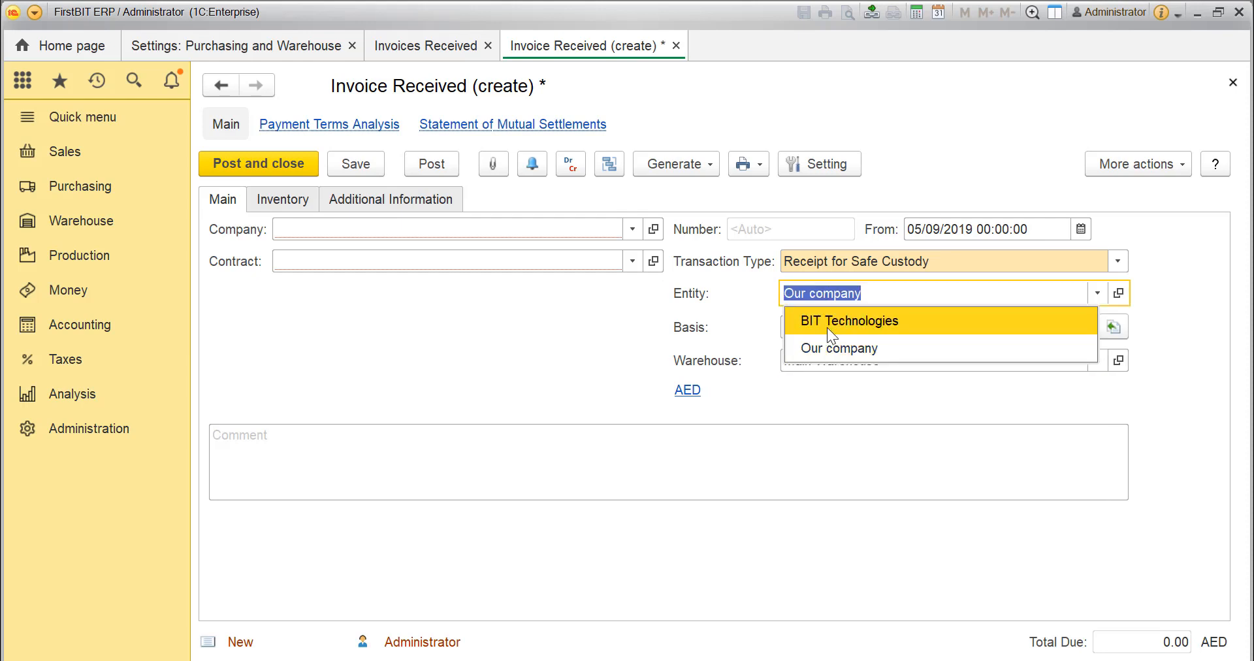
{"action": "left_click", "coordinate": [827, 327]}
{"action": "left_click", "coordinate": [632, 233]}
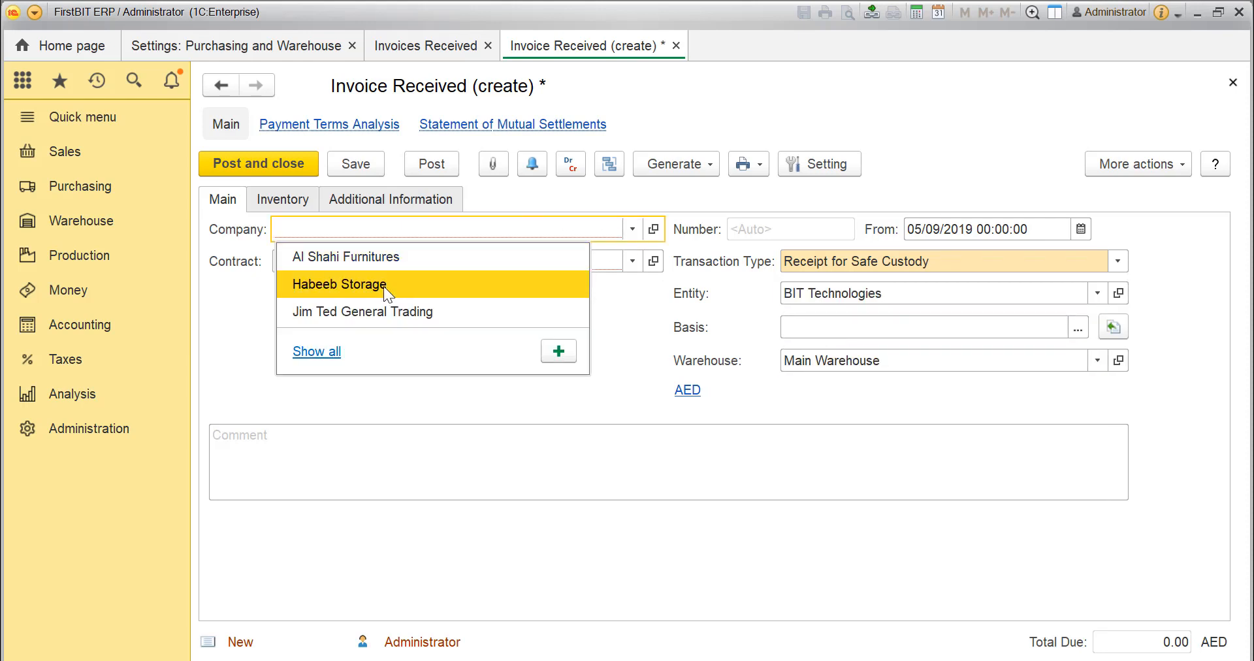
{"action": "left_click", "coordinate": [384, 286]}
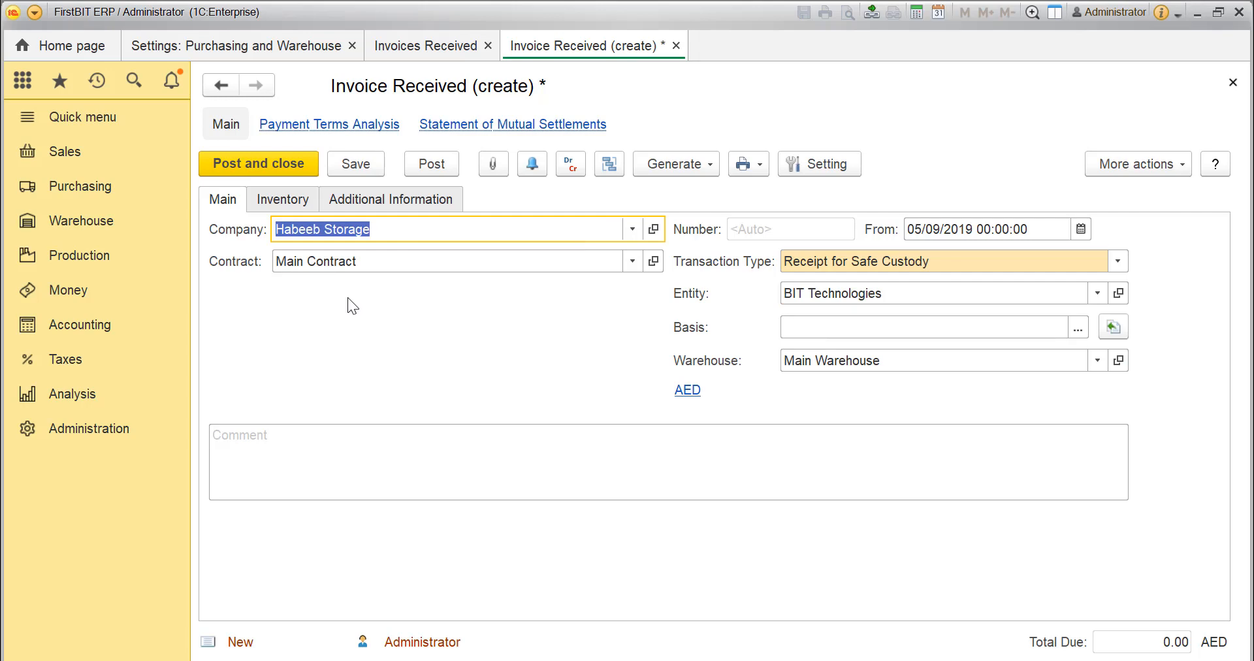
Add Rolling chairs to the received invoice's inventory with a price of 1,000.00.
{"action": "left_click", "coordinate": [290, 203]}
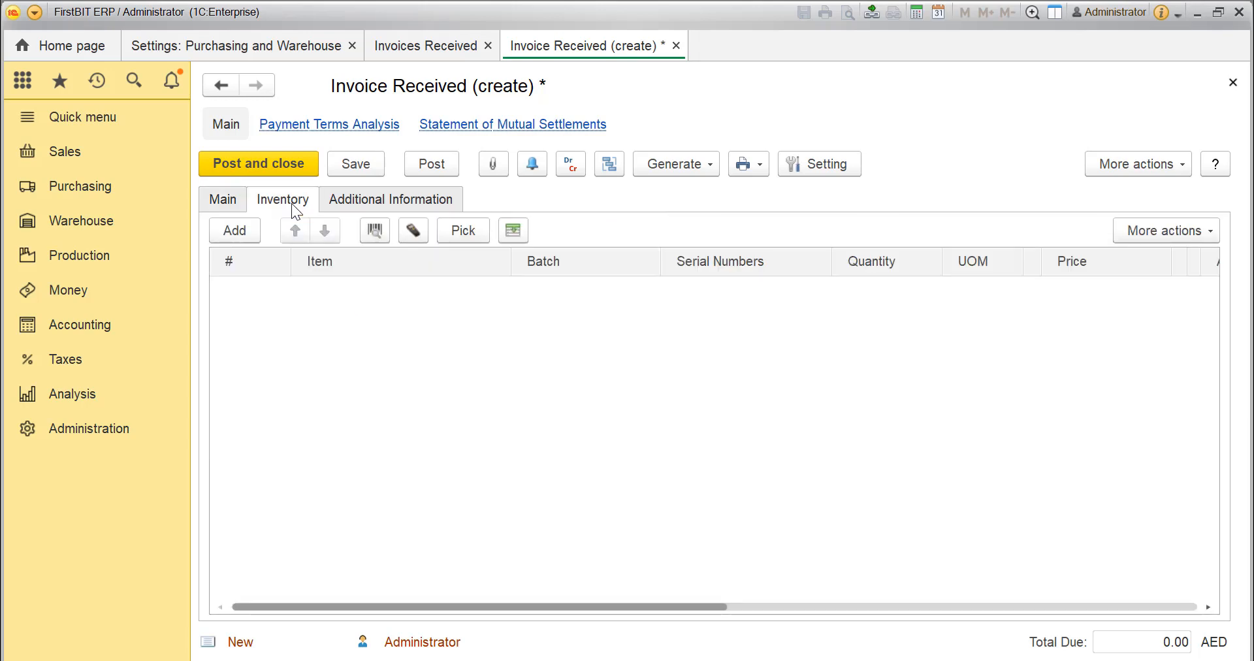
{"action": "left_click", "coordinate": [245, 231]}
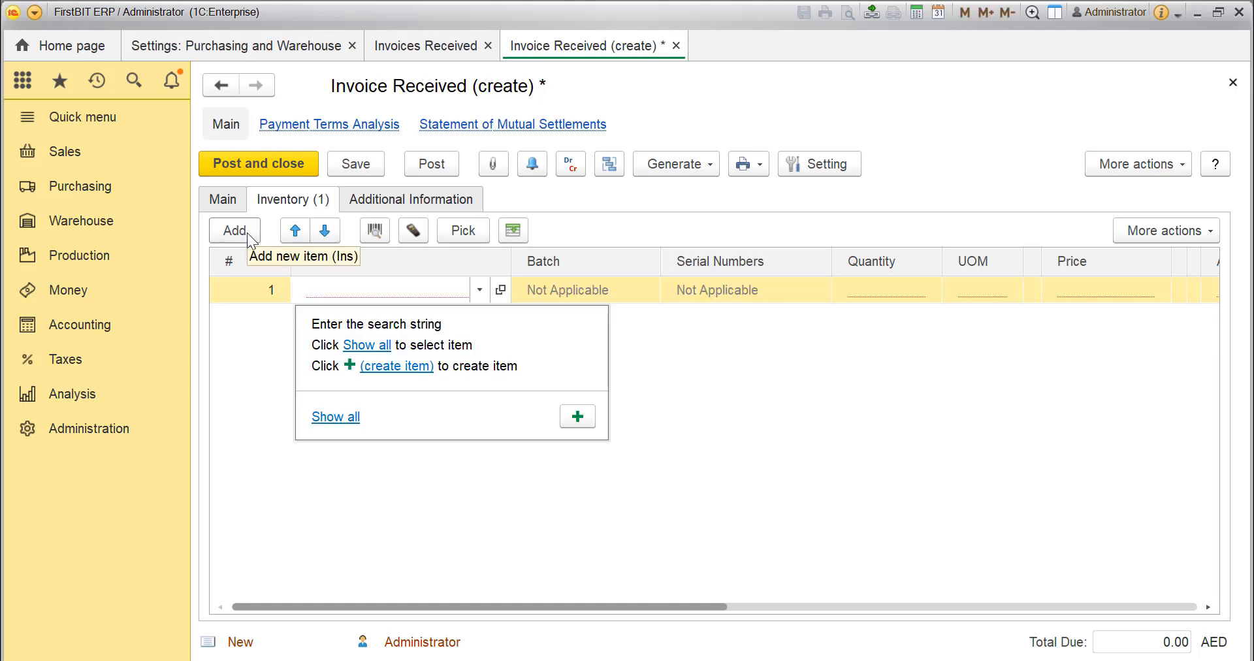
{"action": "left_click", "coordinate": [347, 291]}
{"action": "type", "text": "Rolling chairs"}
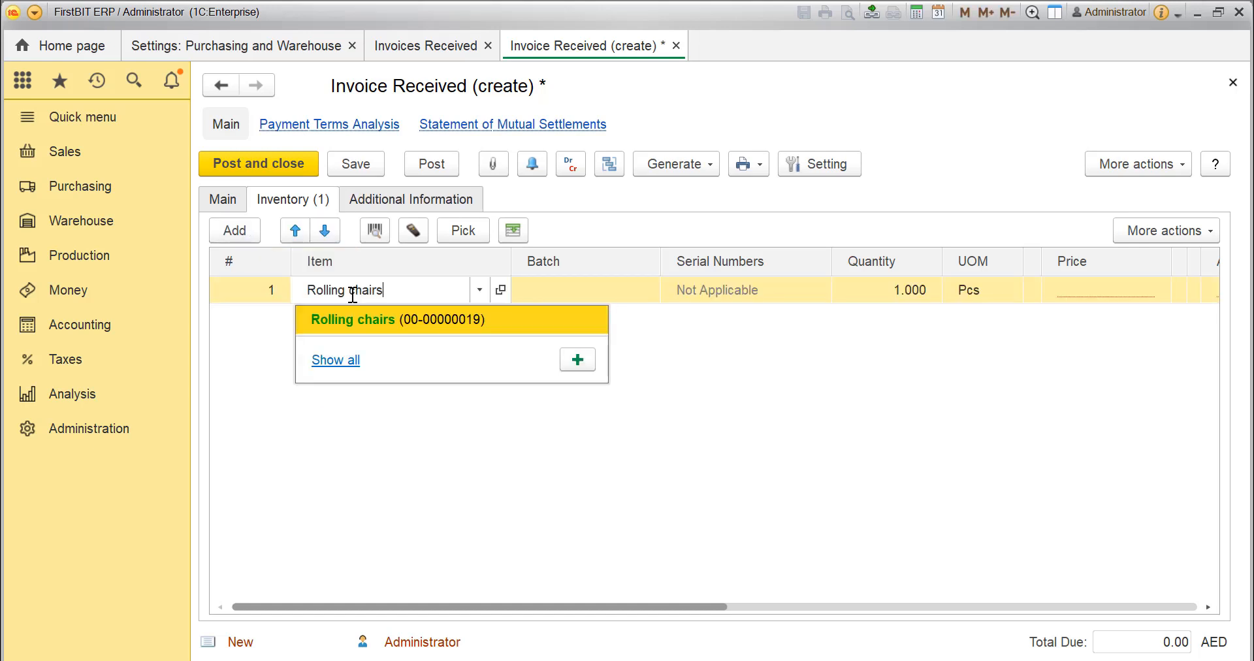
{"action": "left_click", "coordinate": [374, 327]}
{"action": "left_click", "coordinate": [579, 284]}
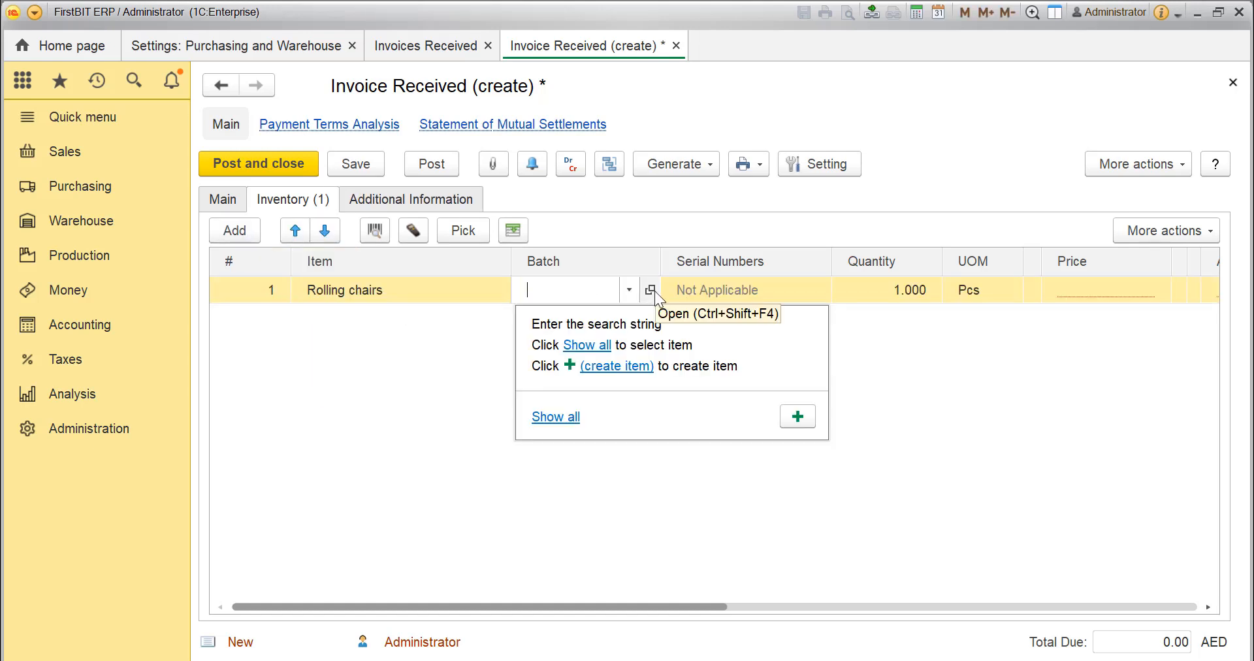
{"action": "left_click", "coordinate": [1078, 271]}
Create the batch "Habeeb storage 05/09/2019" owned by Habeeb Storage for the Rolling chairs line, and post the received invoice.
{"action": "left_click", "coordinate": [619, 295]}
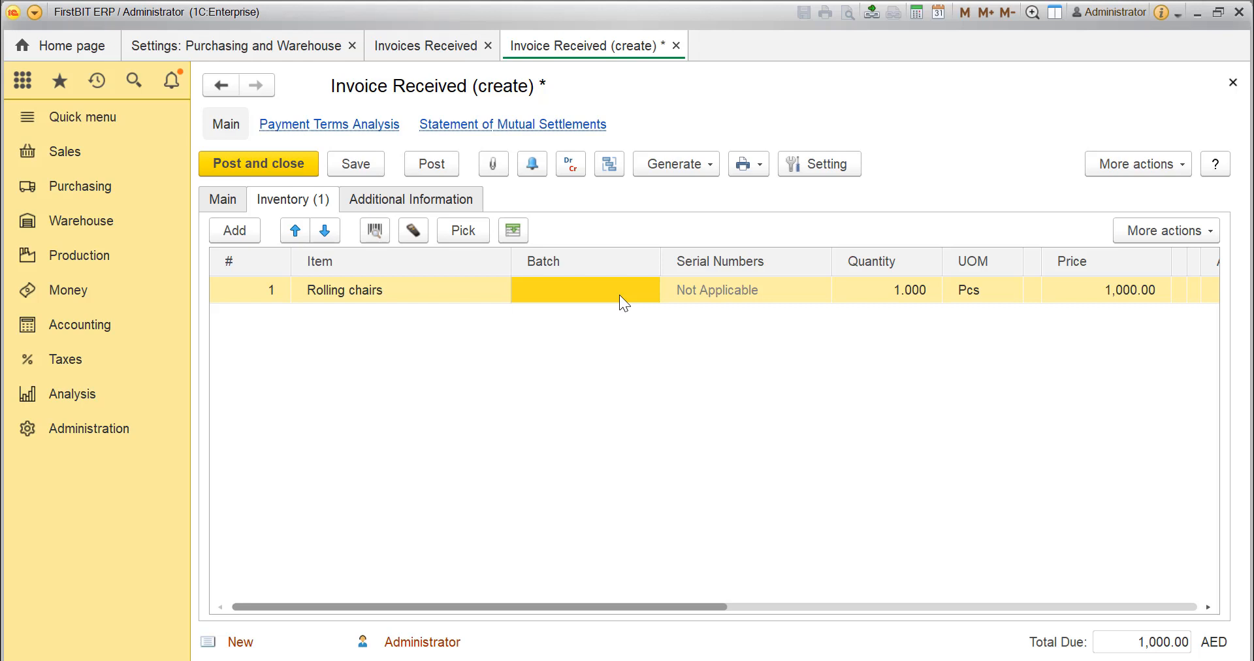
{"action": "left_click", "coordinate": [620, 295]}
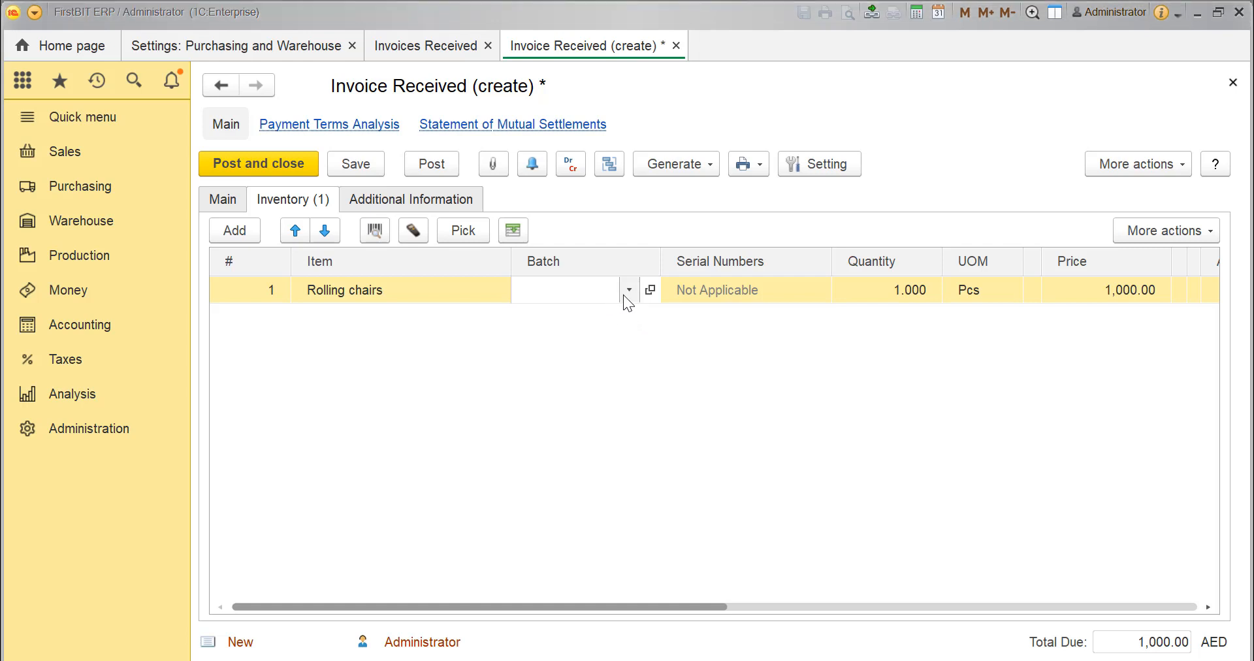
{"action": "left_click", "coordinate": [628, 289]}
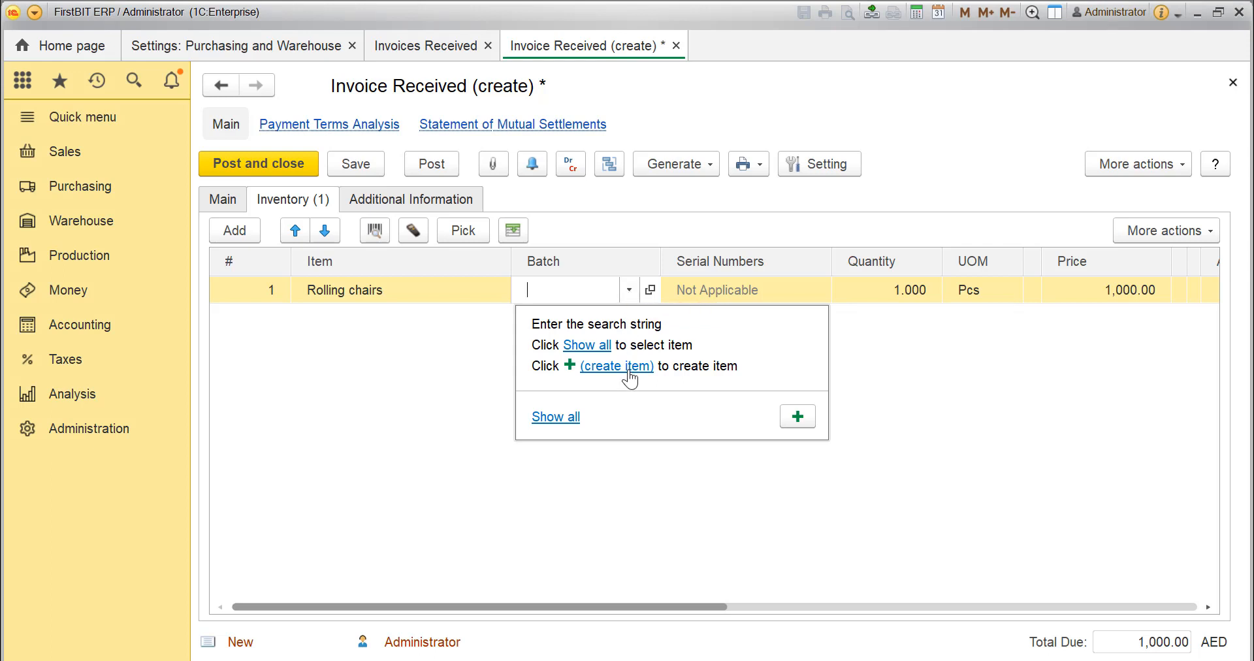
{"action": "left_click", "coordinate": [616, 365]}
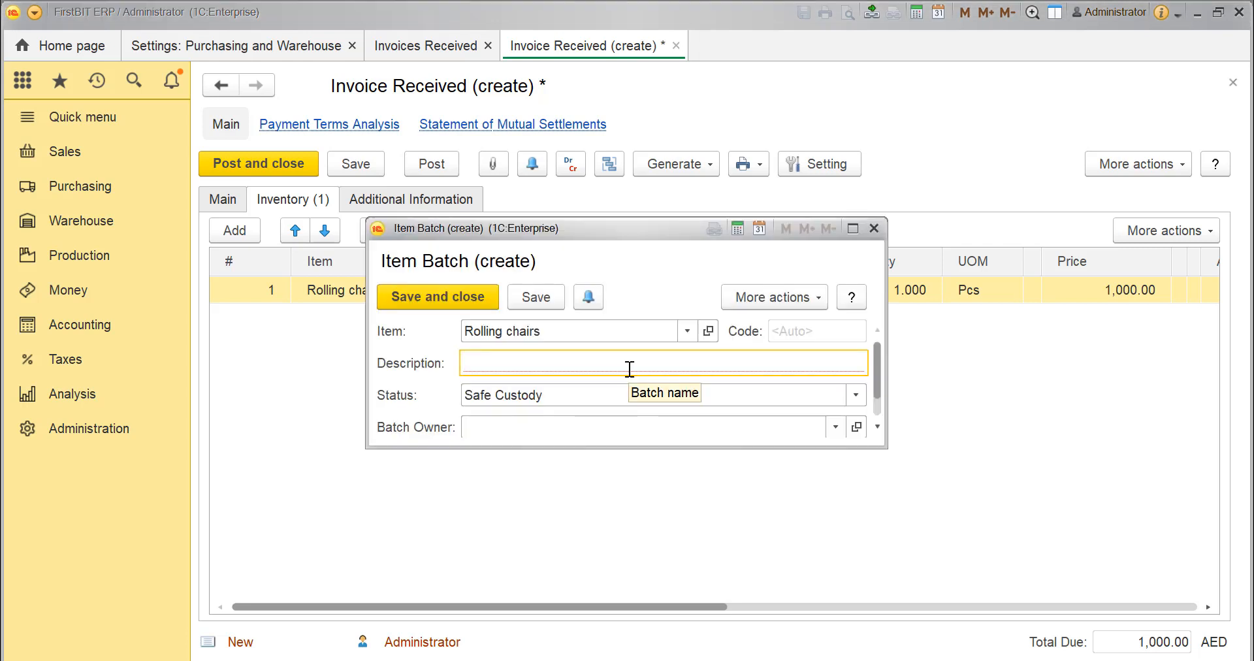
{"action": "type", "text": "Habeeb storage 05/09/2019"}
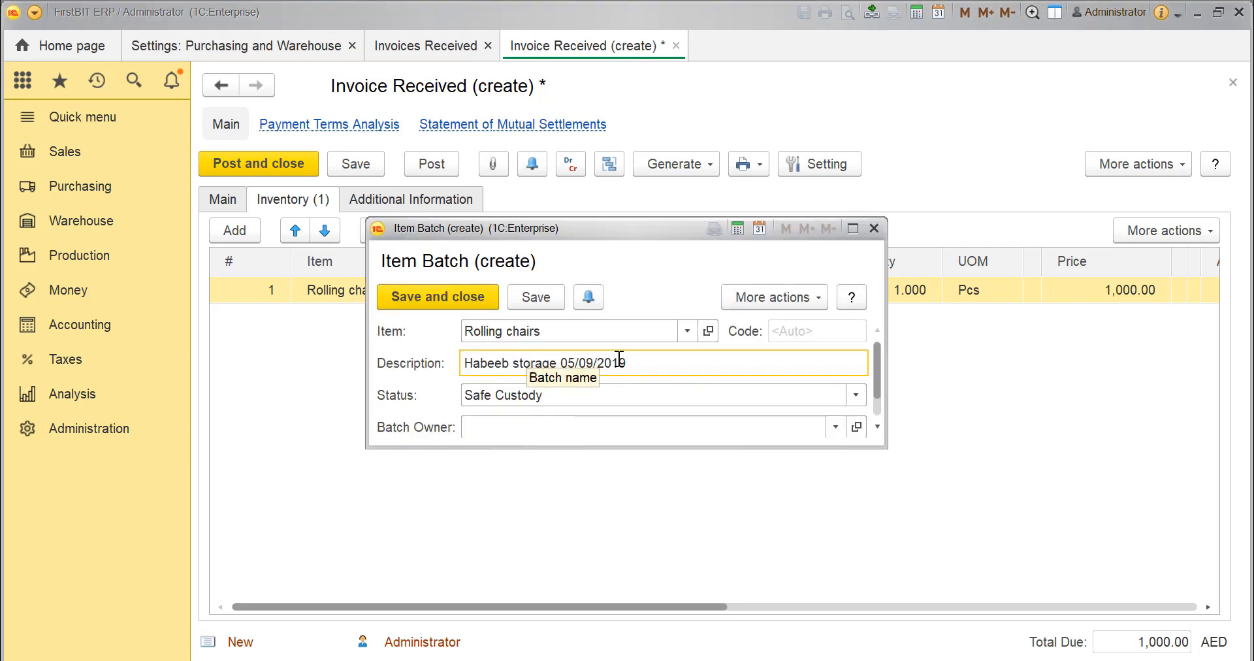
{"action": "scroll", "coordinate": [620, 360], "scroll_direction": "down", "scroll_amount": 1}
{"action": "left_click", "coordinate": [528, 394]}
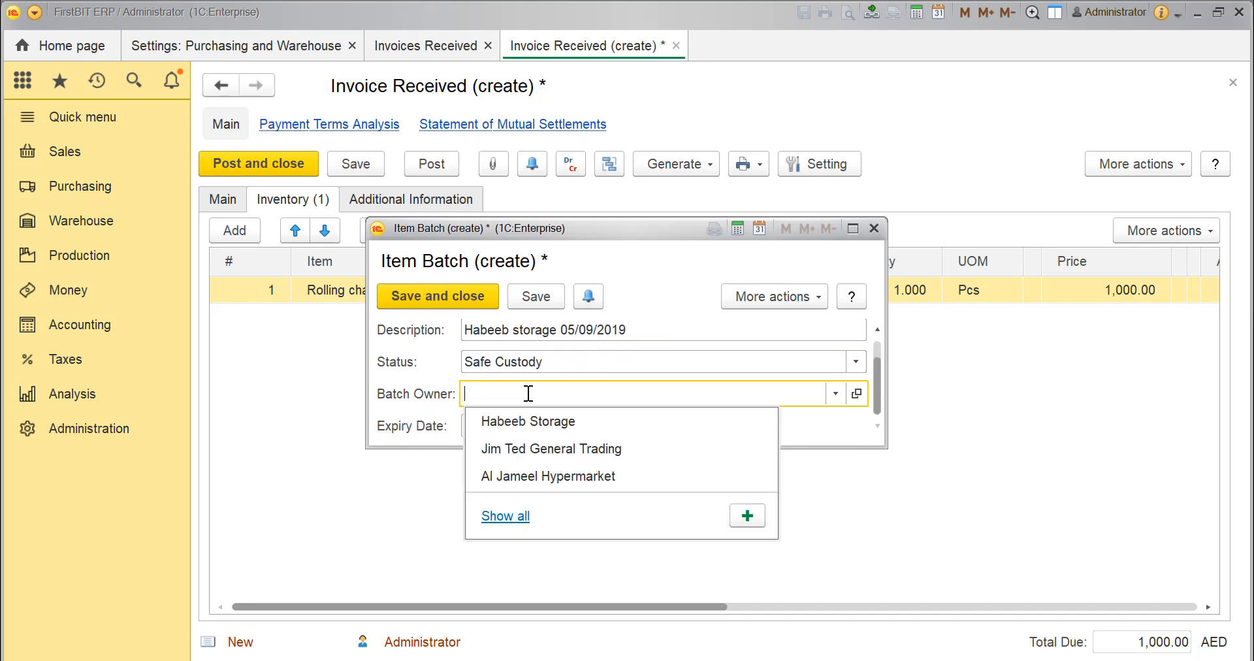
{"action": "left_click", "coordinate": [541, 424]}
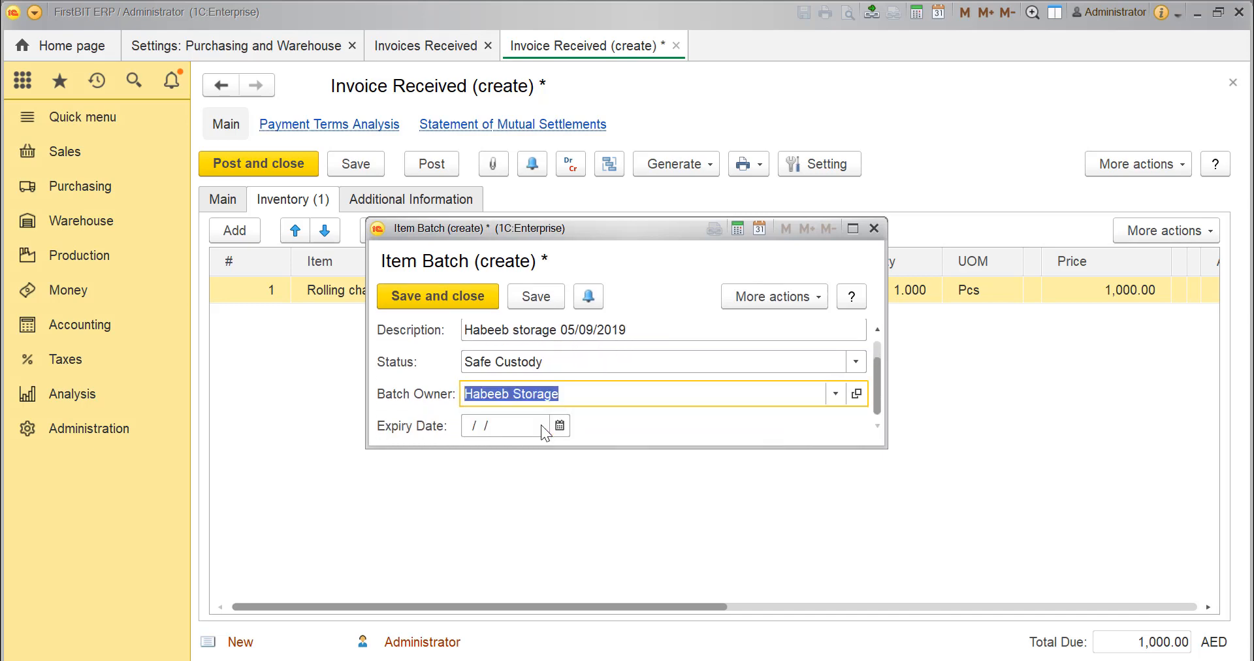
{"action": "left_click", "coordinate": [472, 299]}
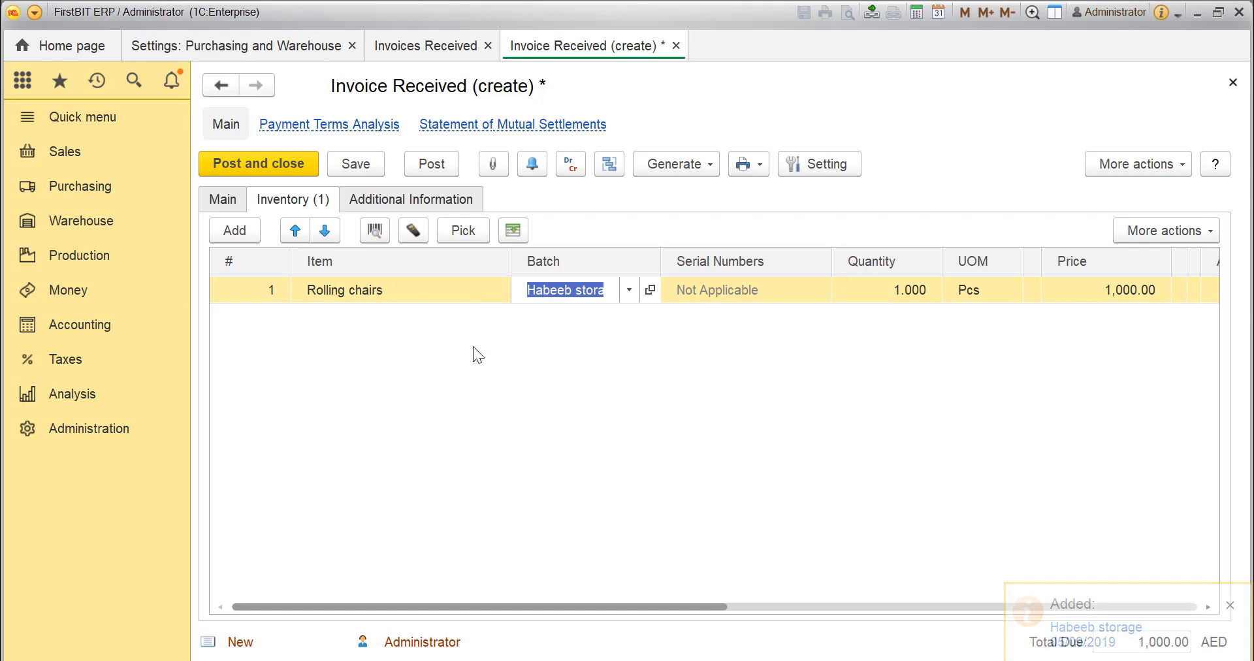
{"action": "left_click", "coordinate": [443, 165]}
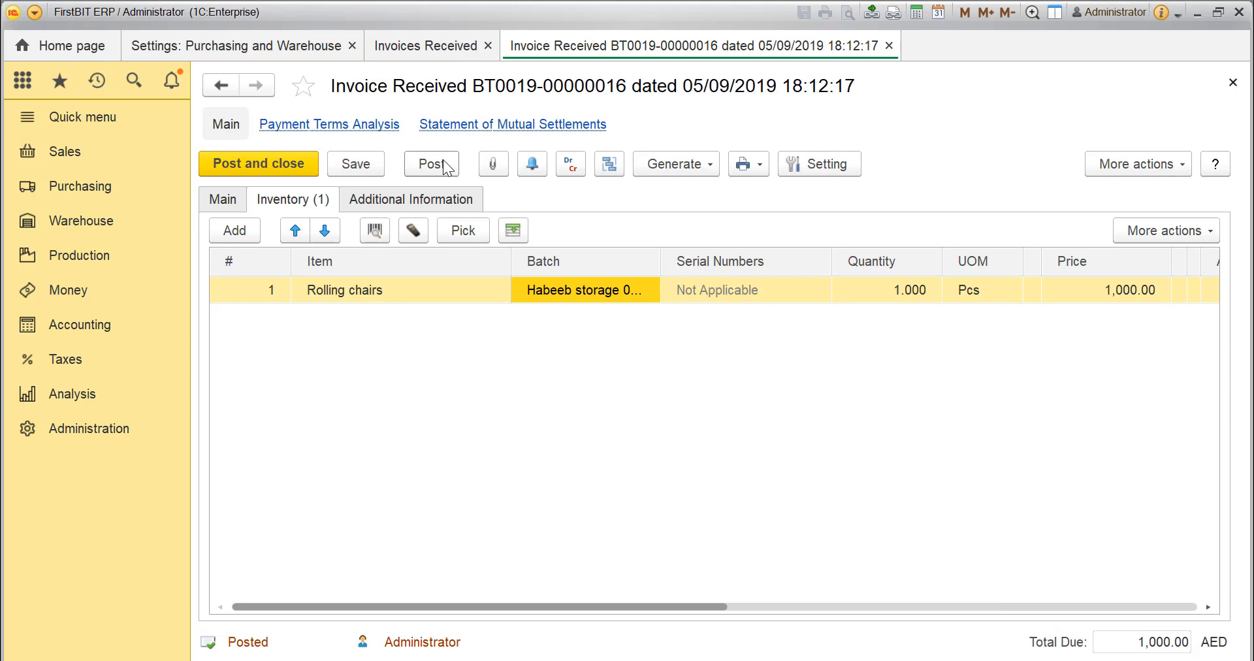
Generate the Stock Balance (by Warehouses) report and examine the Rolling chairs balance in Main Warehouse.
{"action": "left_click", "coordinate": [106, 221]}
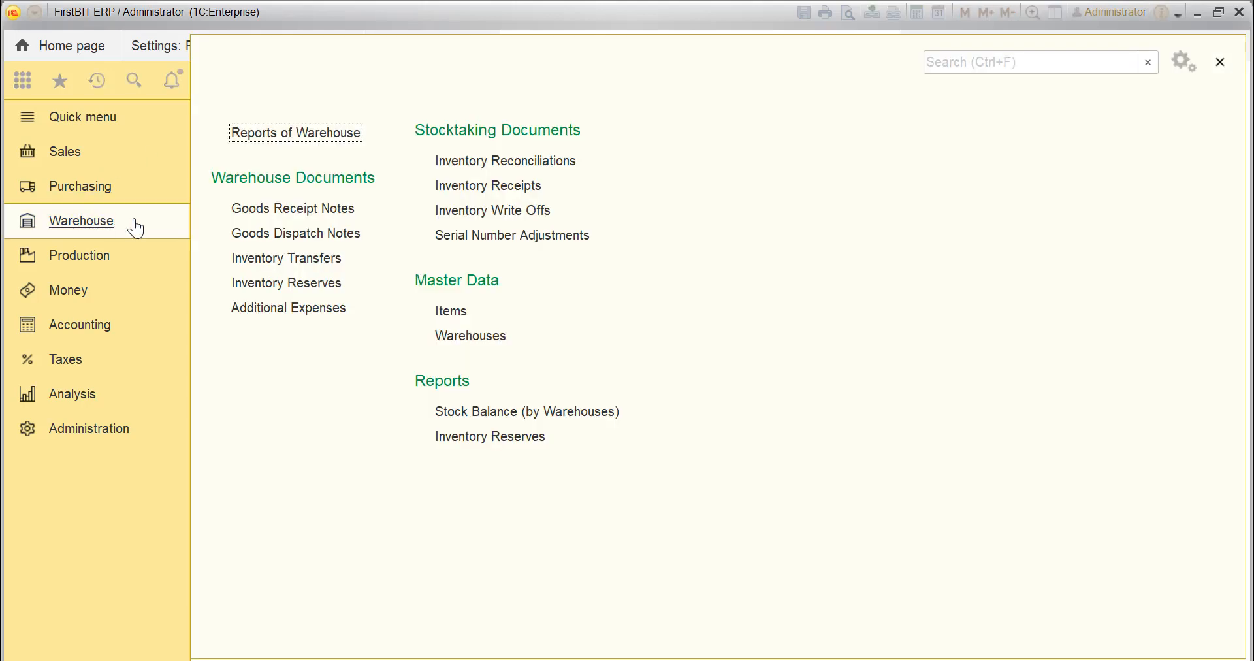
{"action": "left_click", "coordinate": [462, 412]}
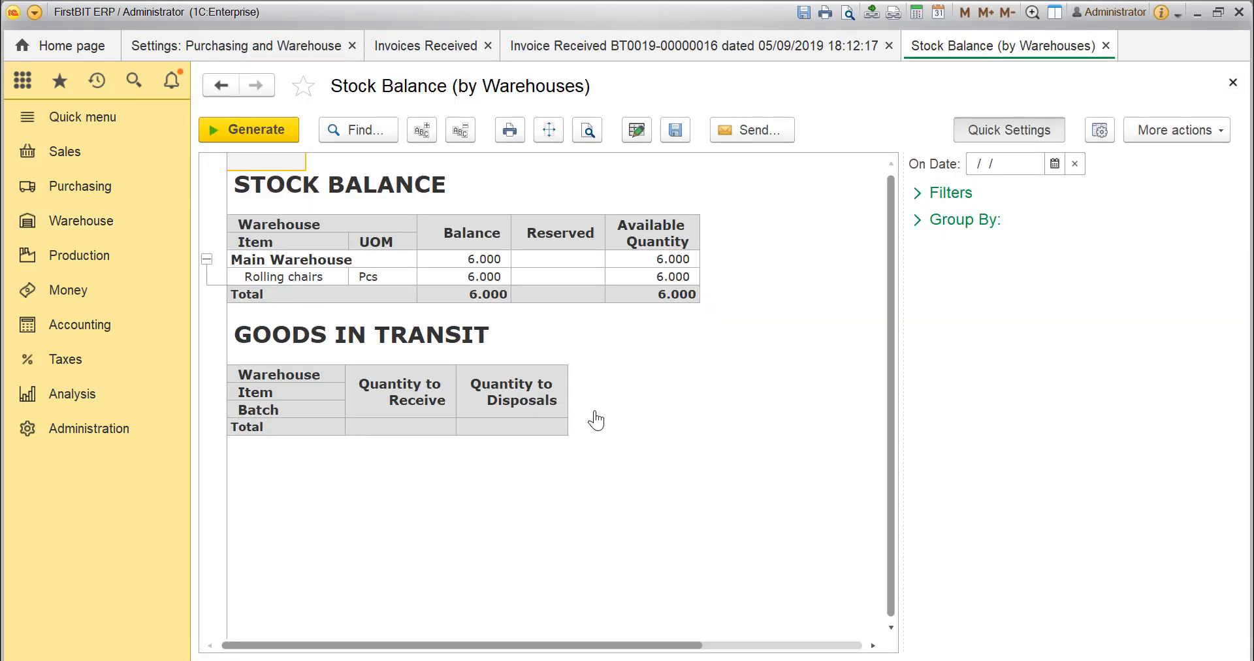
{"action": "left_click", "coordinate": [323, 289]}
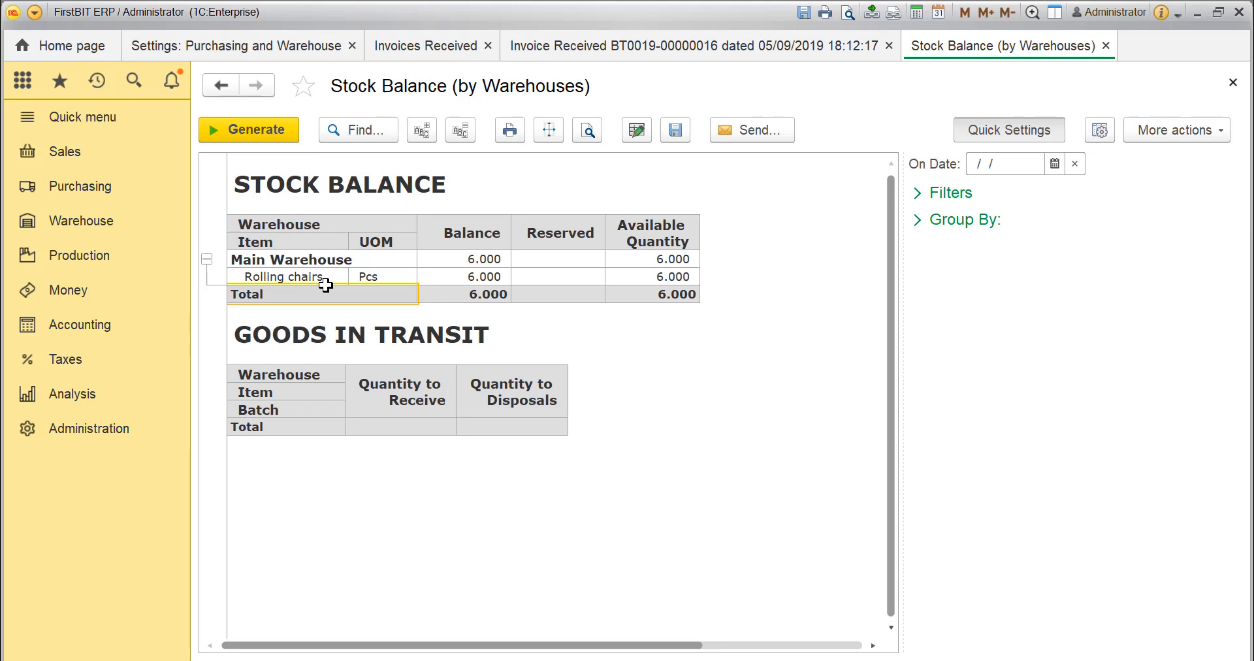
{"action": "left_click", "coordinate": [353, 254]}
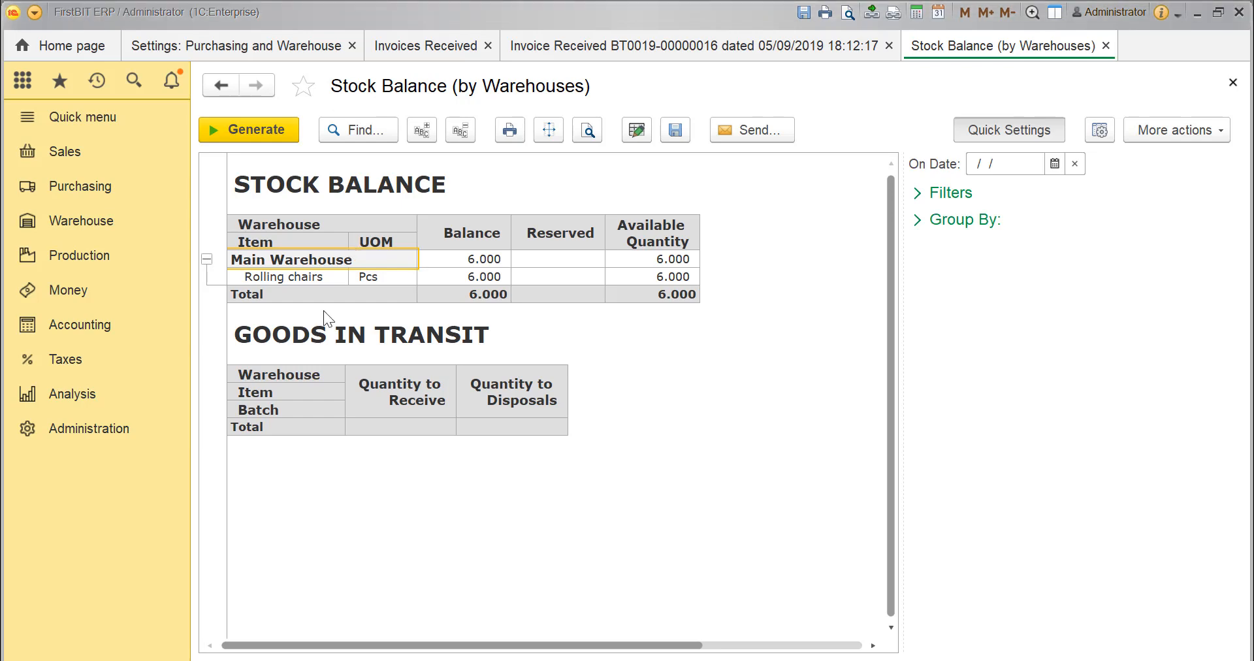
Create a new sales invoice with the transaction type Return from Safe Custody.
{"action": "left_click", "coordinate": [81, 157]}
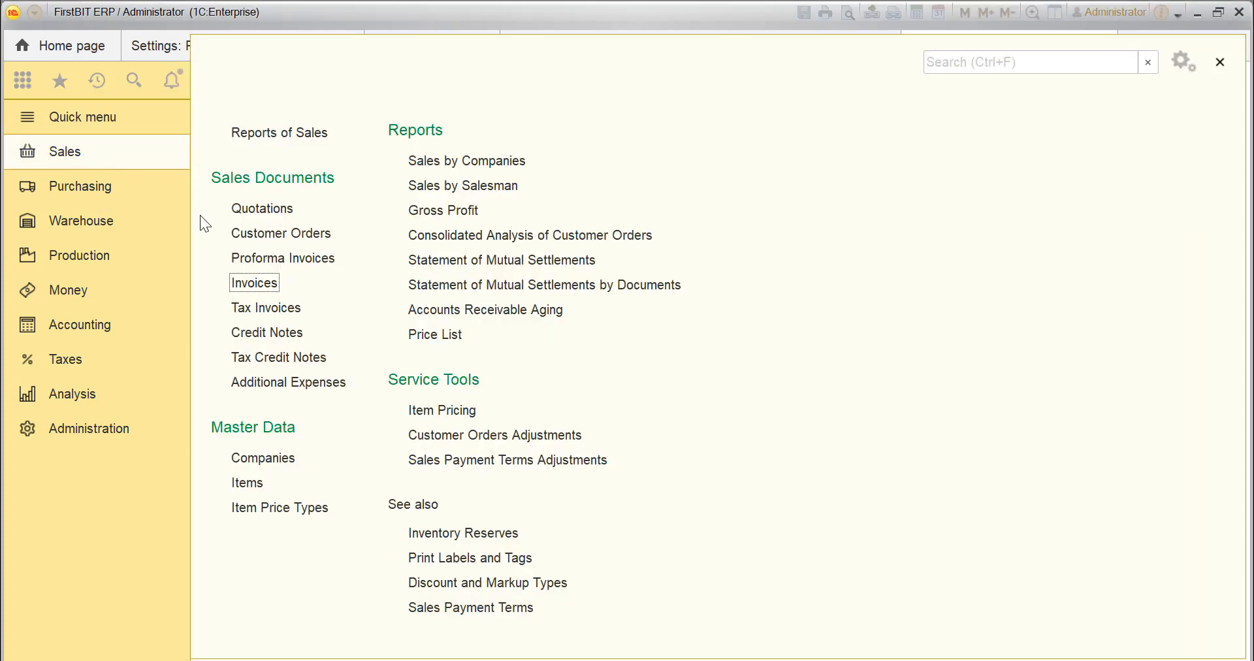
{"action": "left_click", "coordinate": [255, 284]}
{"action": "left_click", "coordinate": [253, 175]}
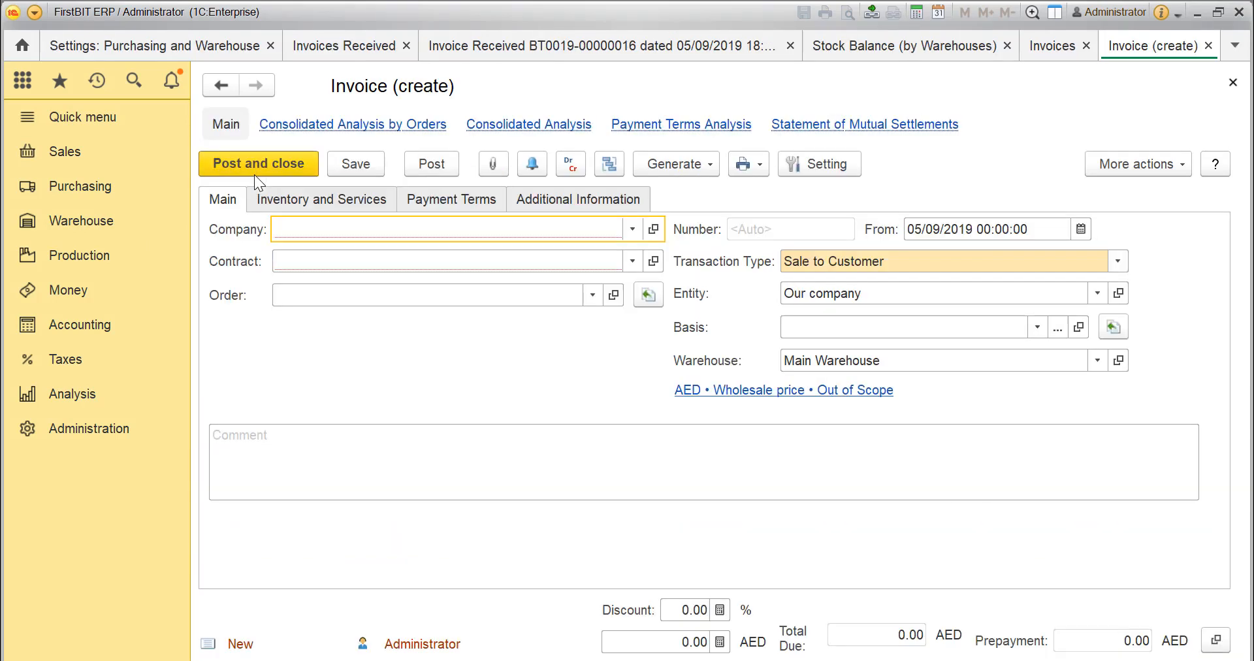
{"action": "left_click", "coordinate": [798, 257]}
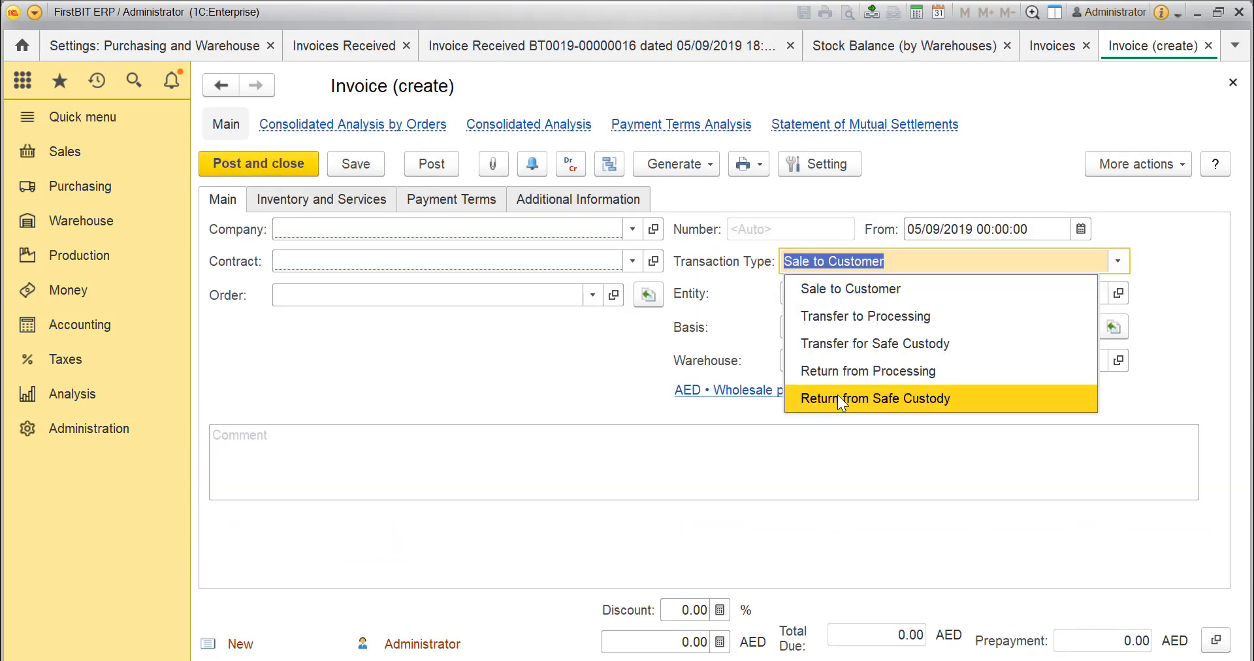
{"action": "left_click", "coordinate": [838, 395]}
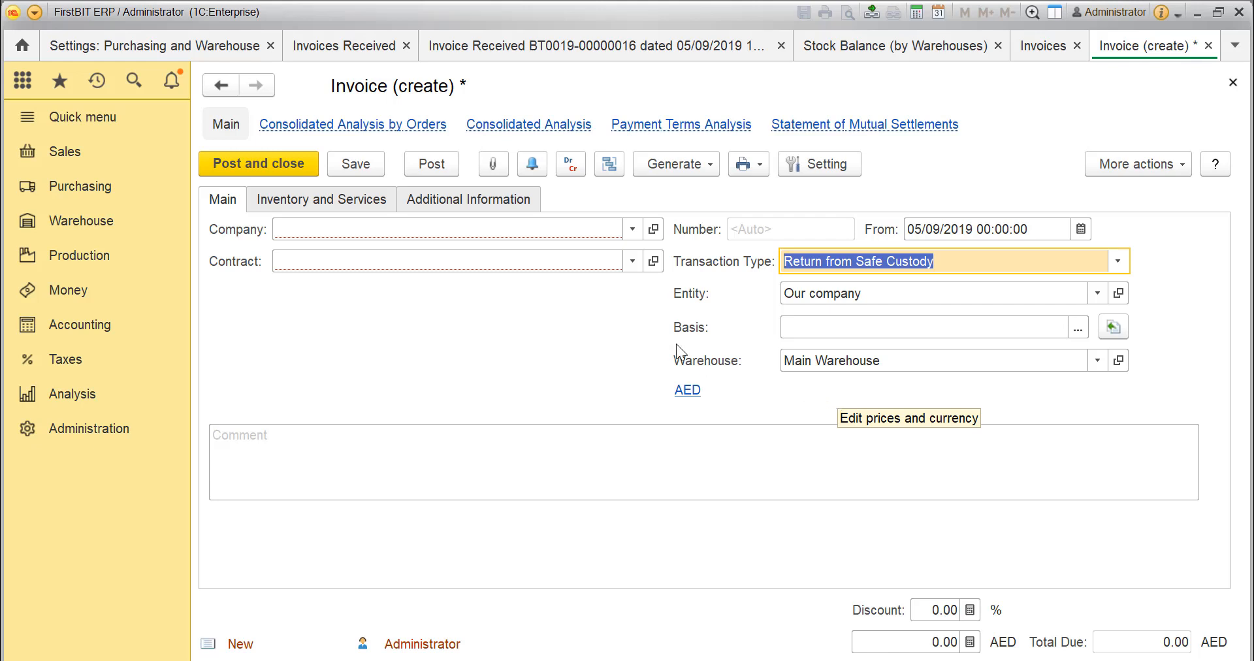
Set the sales invoice's company to Habeeb Storage and its entity to BIT Technologies.
{"action": "left_click", "coordinate": [636, 225]}
{"action": "left_click", "coordinate": [635, 228]}
{"action": "left_click", "coordinate": [417, 256]}
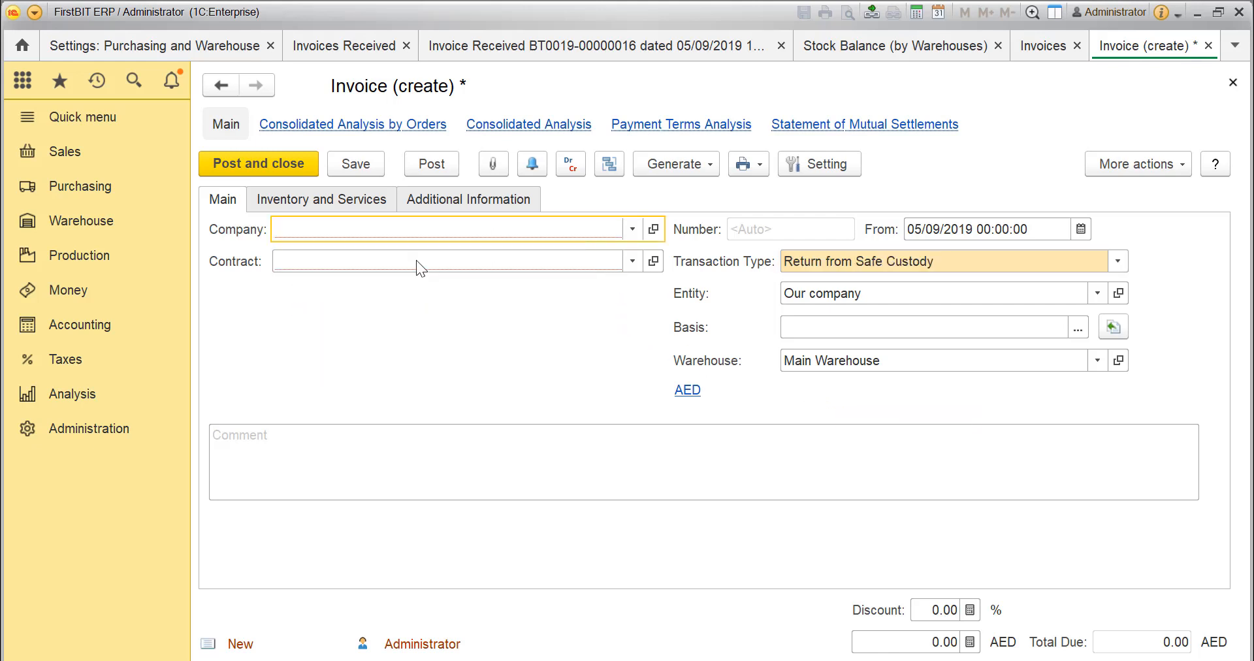
{"action": "left_click", "coordinate": [899, 293]}
{"action": "left_click", "coordinate": [870, 319]}
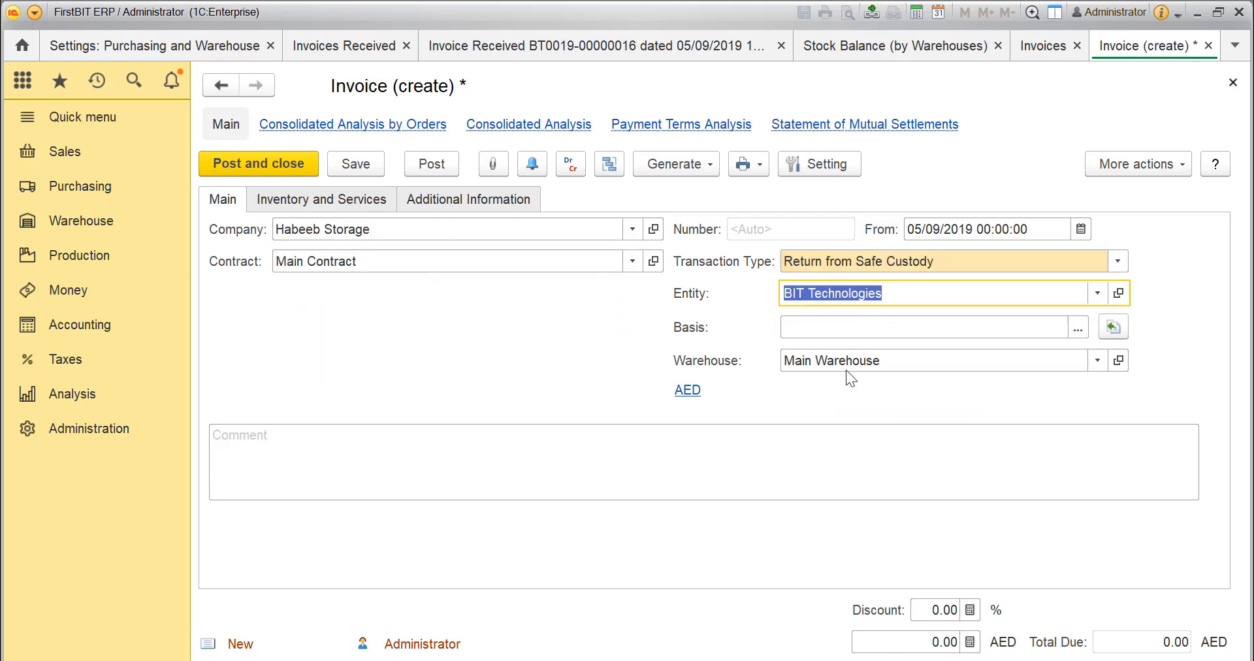
Add 1 pc of Rolling chairs from the Habeeb storage batch at a price of 1,000.00 AED, and post the sales invoice.
{"action": "left_click", "coordinate": [351, 198]}
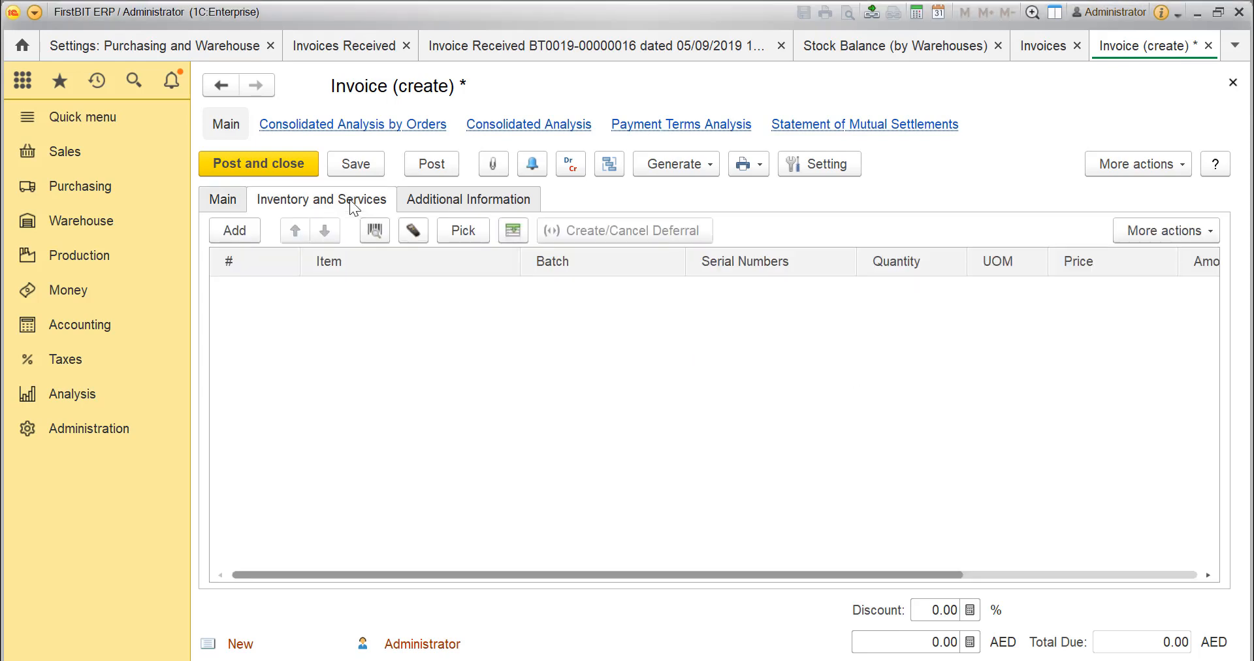
{"action": "left_click", "coordinate": [234, 230]}
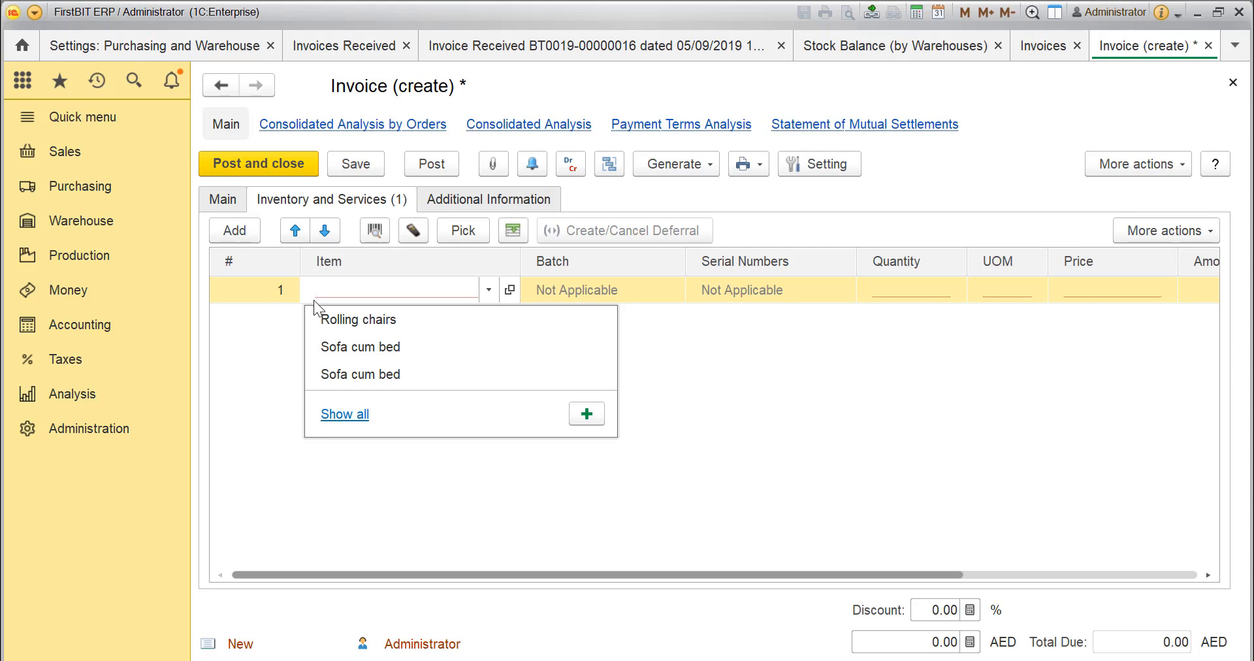
{"action": "left_click", "coordinate": [340, 319]}
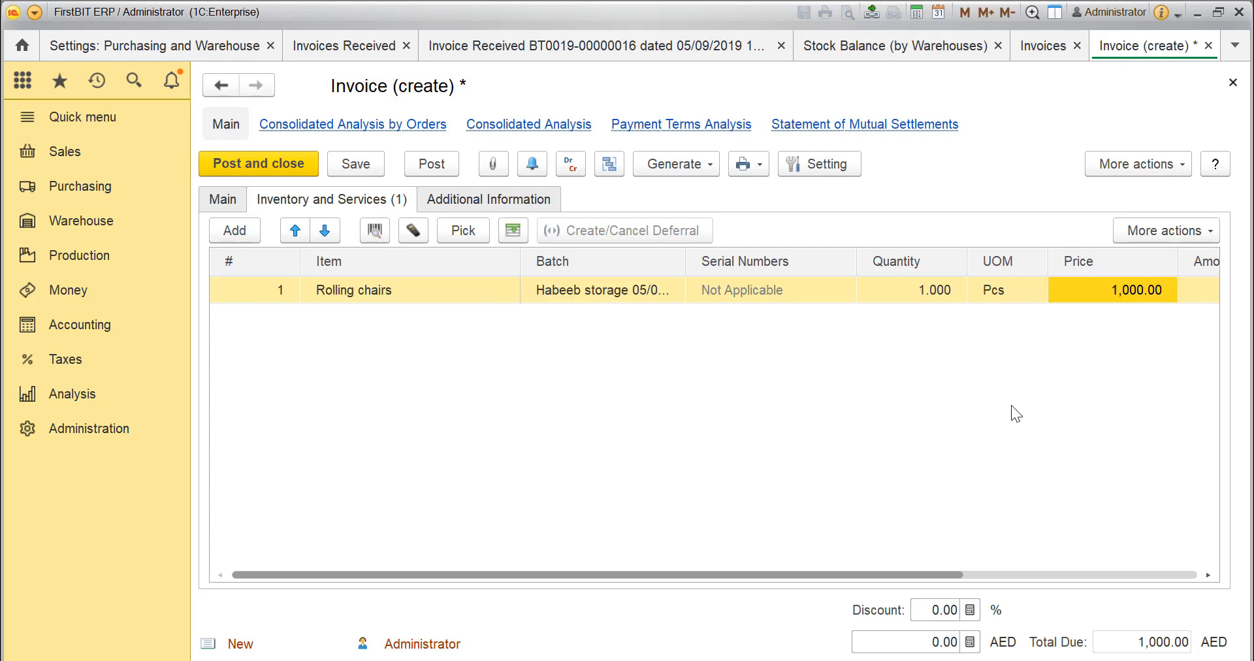
{"action": "left_click", "coordinate": [224, 199]}
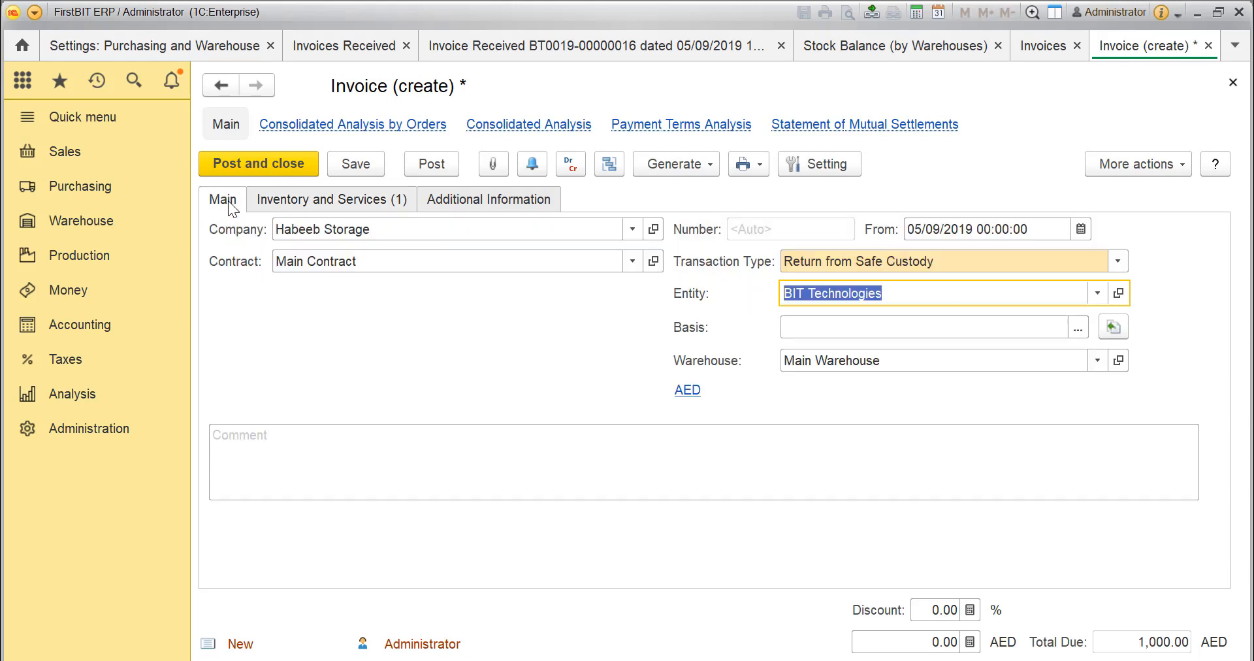
{"action": "left_click", "coordinate": [420, 170]}
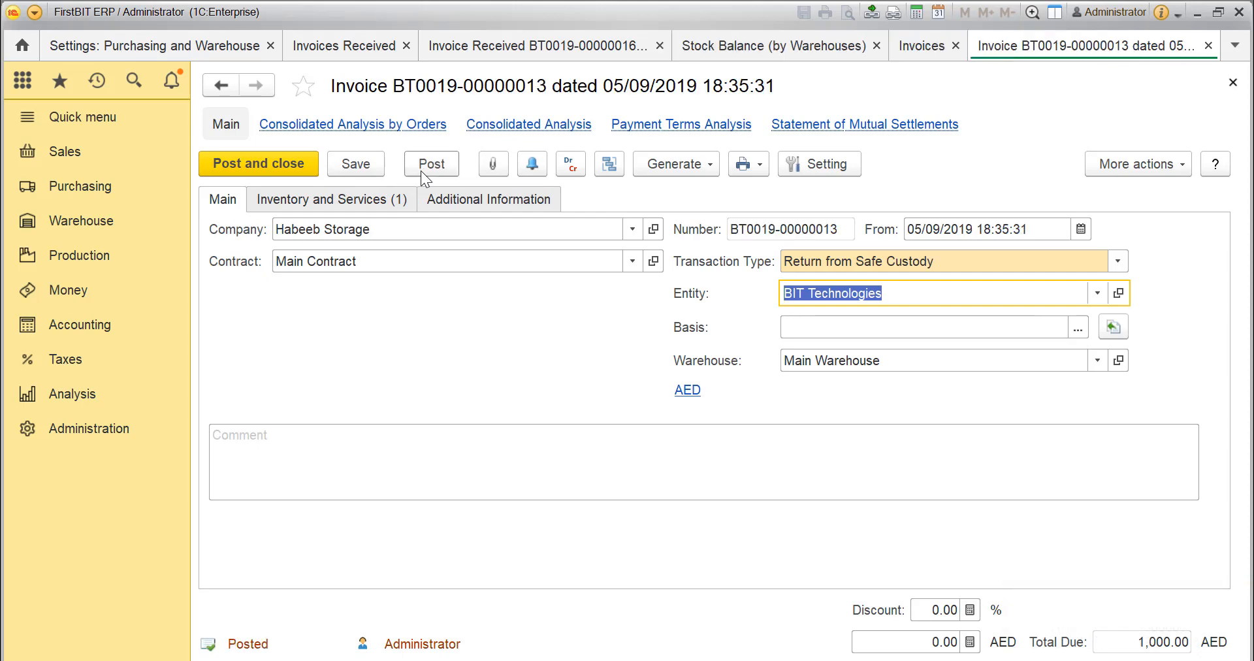
Reopen the Stock Balance (by Warehouses) report to check the Rolling chairs balance in Main Warehouse.
{"action": "left_click", "coordinate": [710, 50]}
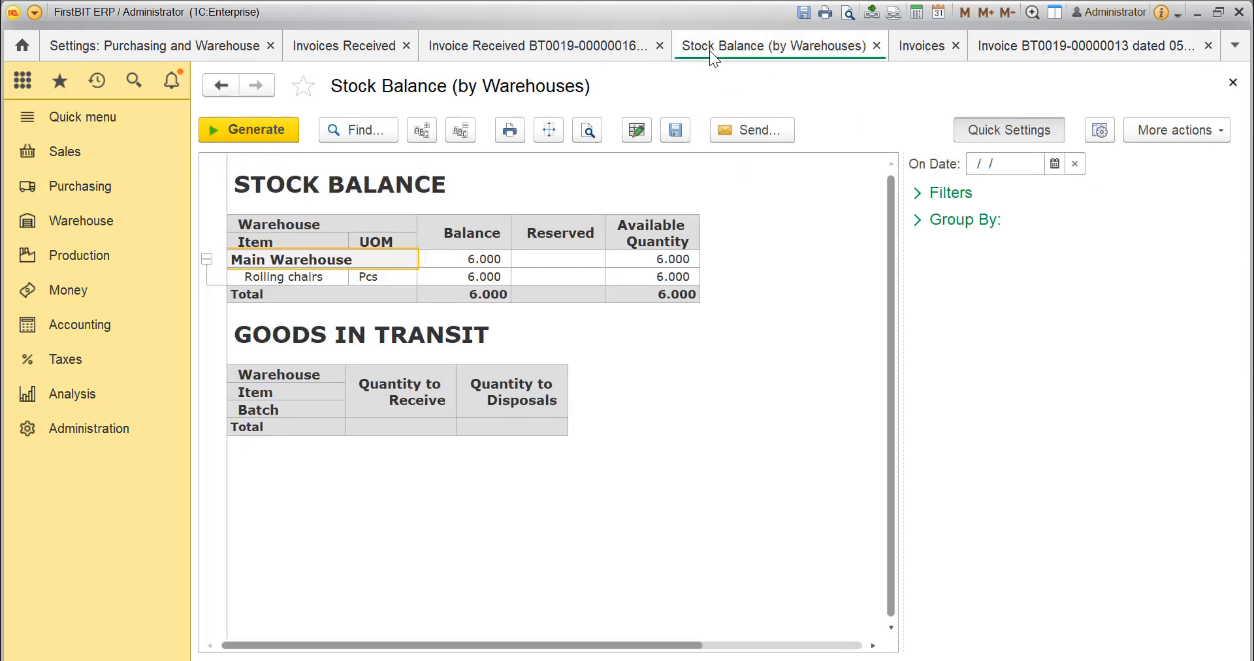